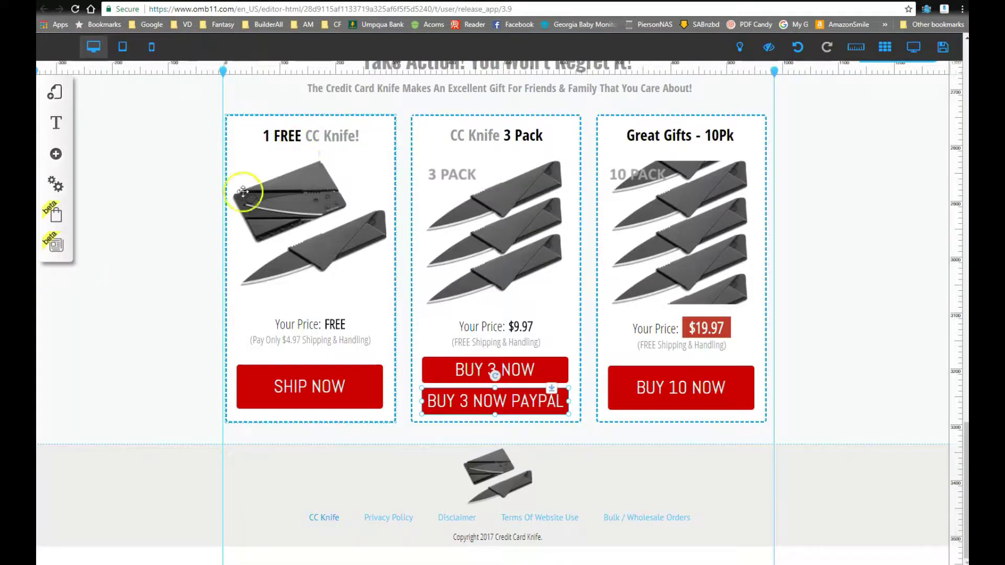
Step: Scroll the canvas past the feature and FAQ sections to the Take Action pricing cards
scroll(203, 232, "up", 10)
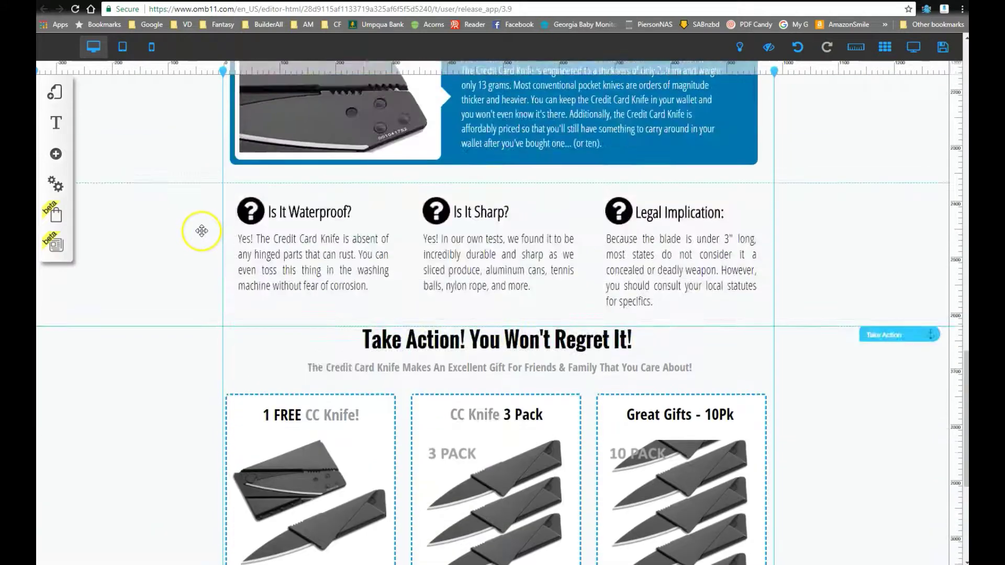
scroll(204, 231, "up", 7)
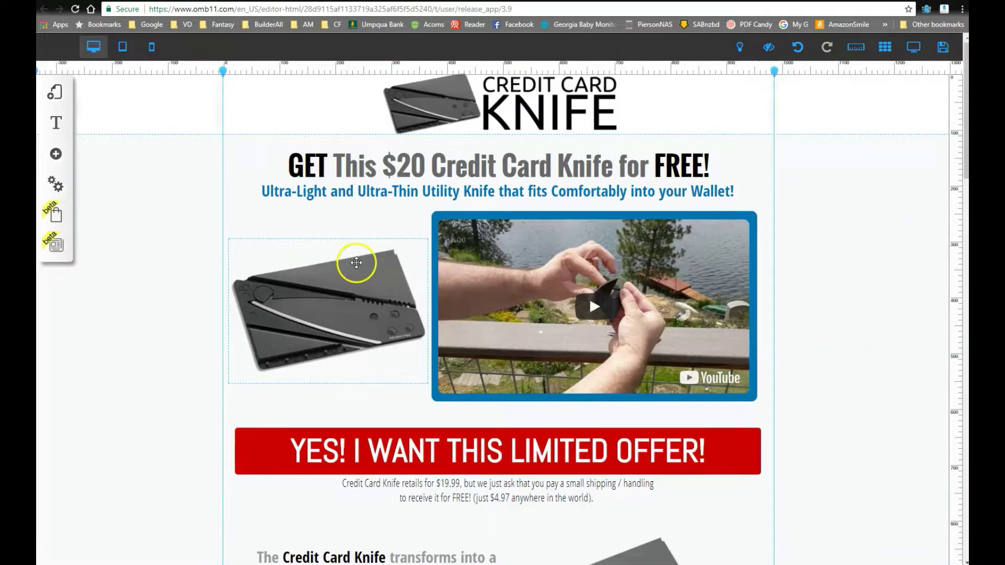
scroll(356, 264, "down", 5)
scroll(356, 263, "down", 4)
scroll(427, 262, "down", 5)
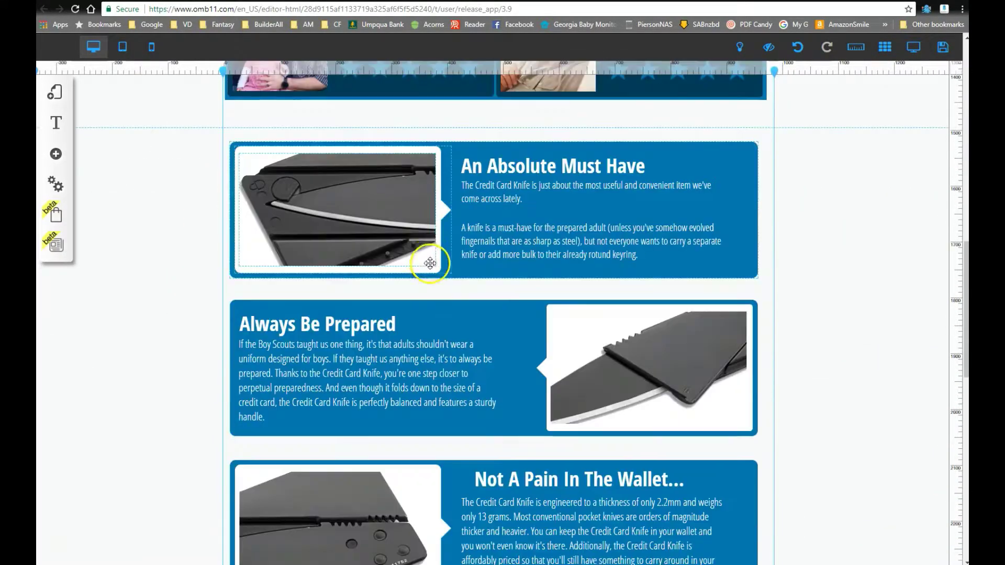
scroll(377, 255, "down", 12)
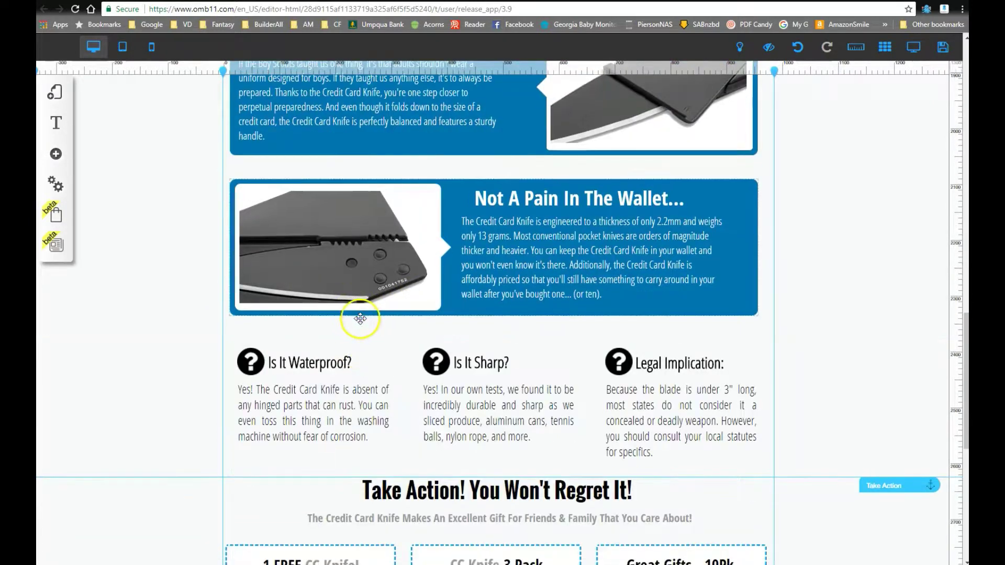
scroll(368, 324, "down", 1)
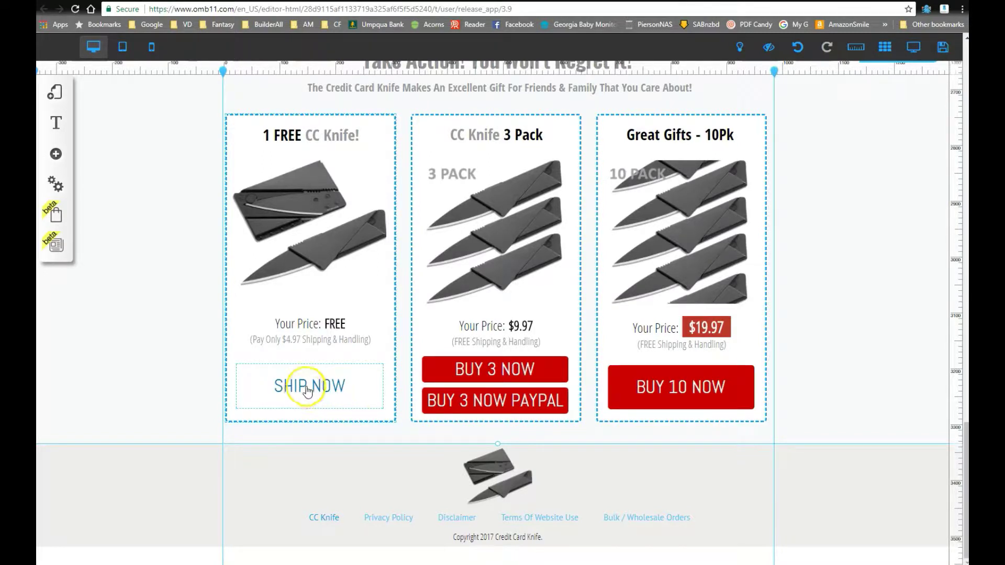
Step: Shorten the free-knife SHIP NOW button by dragging its bottom edge up
left_click(325, 384)
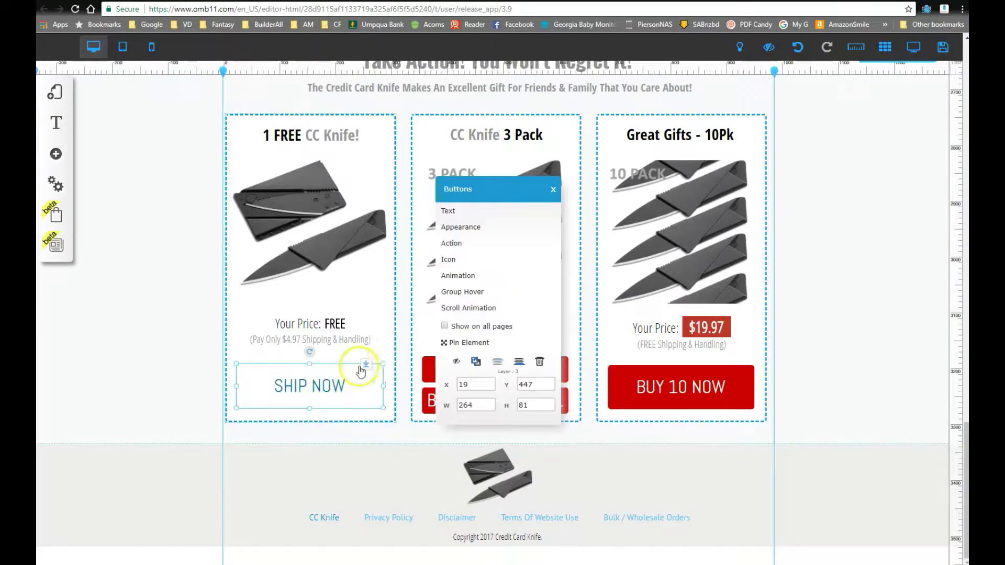
left_click(298, 413)
left_click(189, 374)
left_click(288, 386)
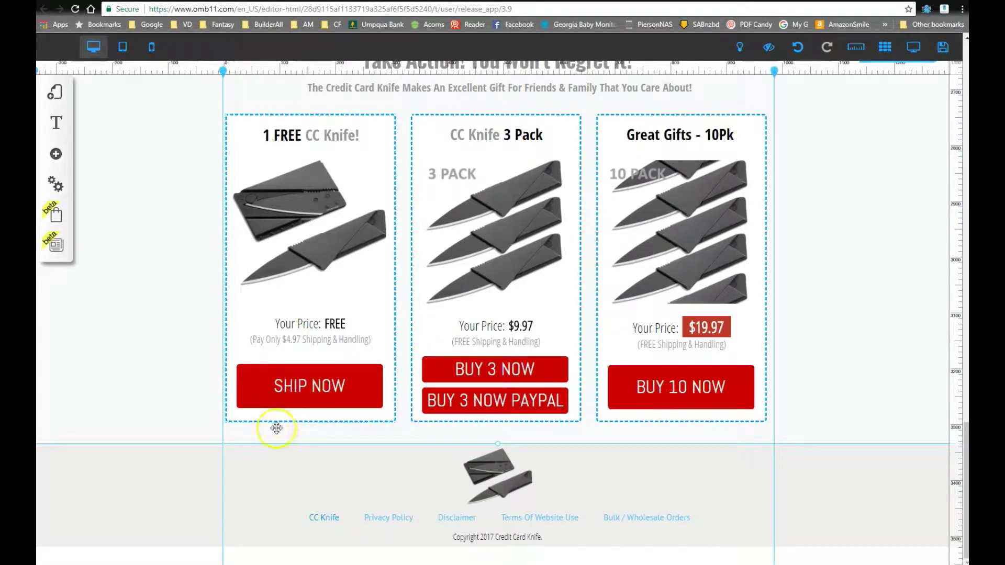
left_click(309, 386)
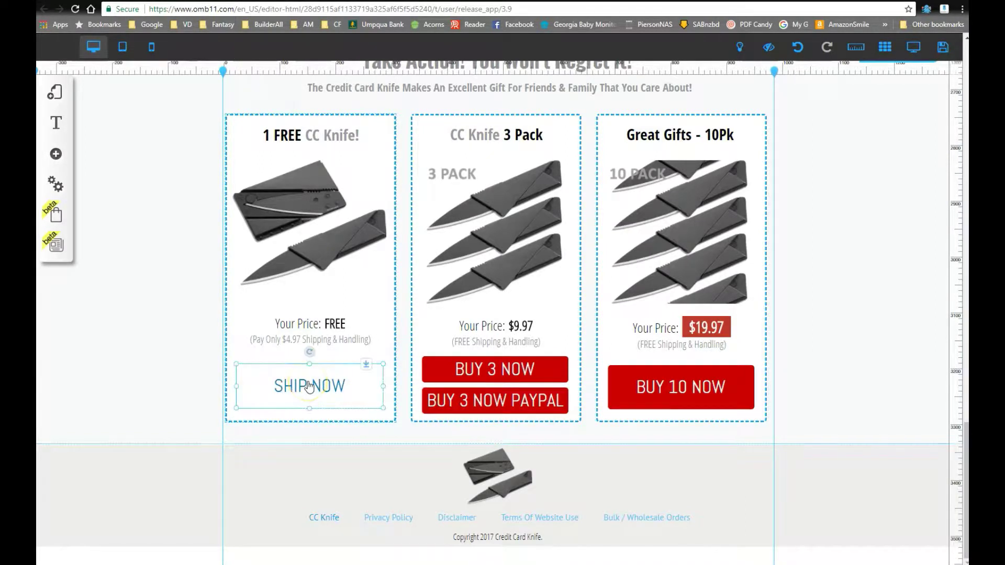
left_click_drag(311, 412, 311, 387)
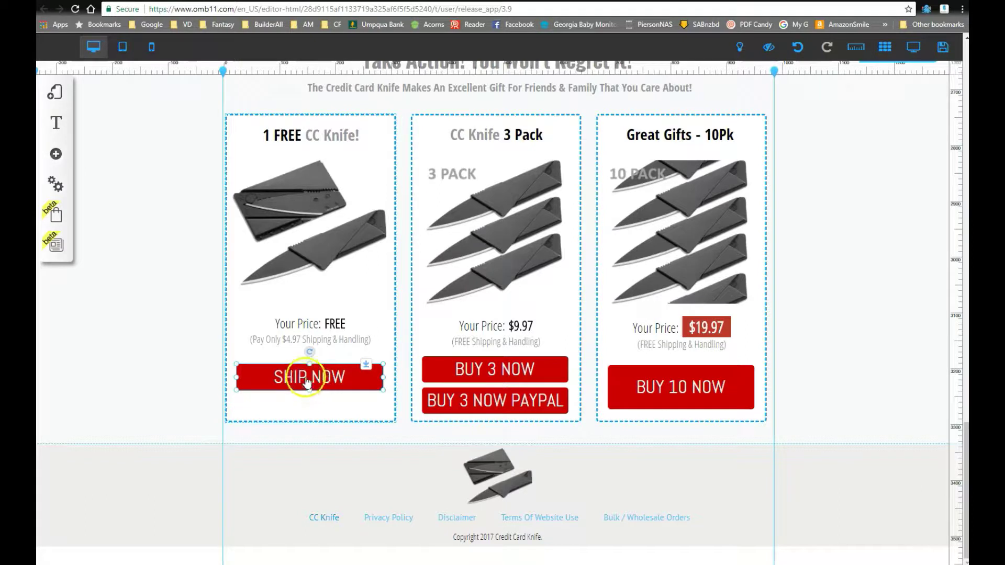
Step: Duplicate the SHIP NOW button, stack the copy below, and align both with guides at 3179px and 3234px
right_click(308, 384)
left_click(461, 360)
left_click_drag(328, 385, 318, 393)
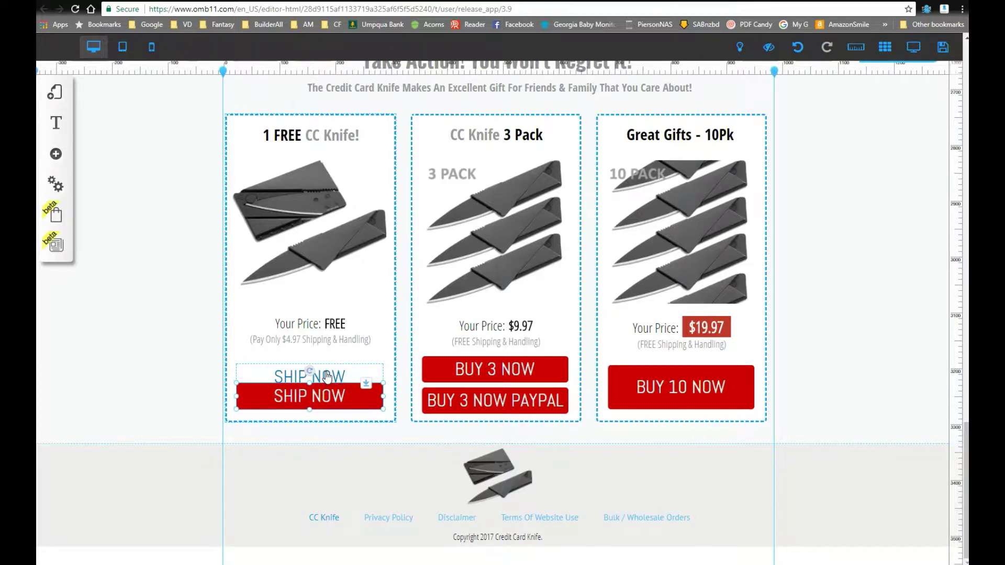
key("Down")
key("Down")
key("Down")
key("Down")
key("Down")
key("Down")
key("Down")
key("Down")
key("Down")
key("Down")
key("Down")
key("Down")
key("Down")
key("Down")
left_click(327, 377)
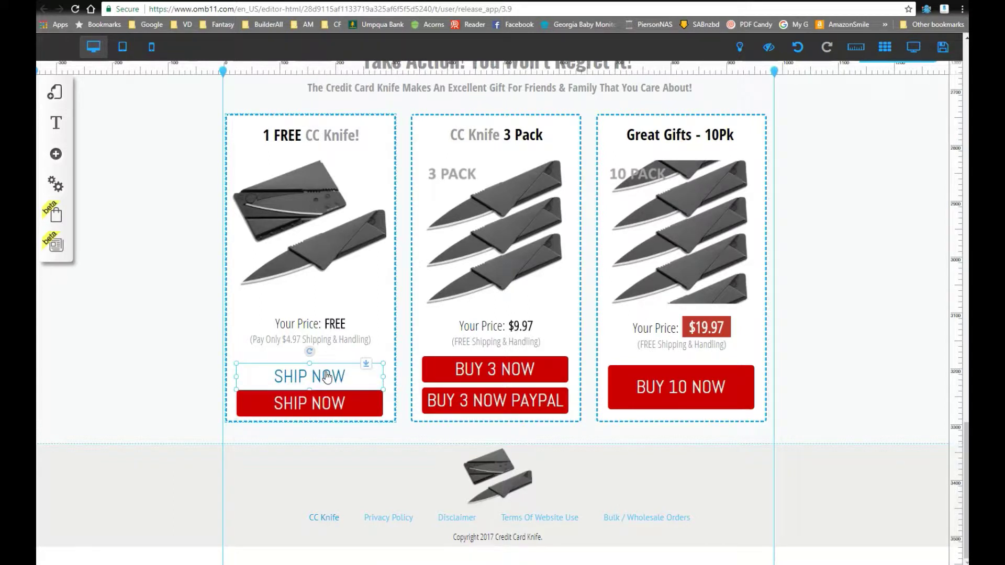
key("Up")
key("Up")
key("Up")
key("Up")
key("Up")
key("Up")
key("Up")
key("Up")
key("Up")
key("Up")
key("Up")
key("Up")
key("Up")
key("Up")
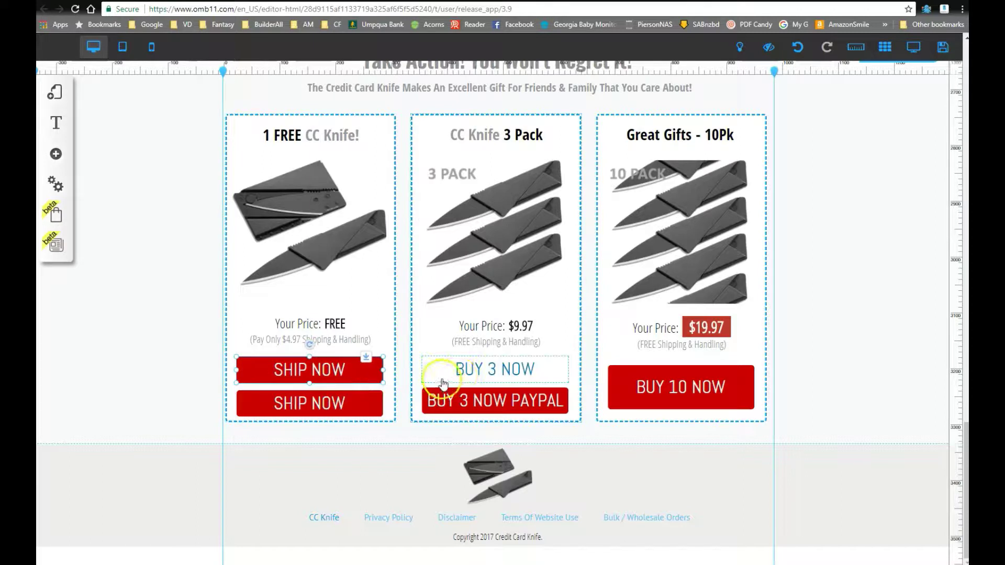
left_click_drag(952, 335, 951, 355)
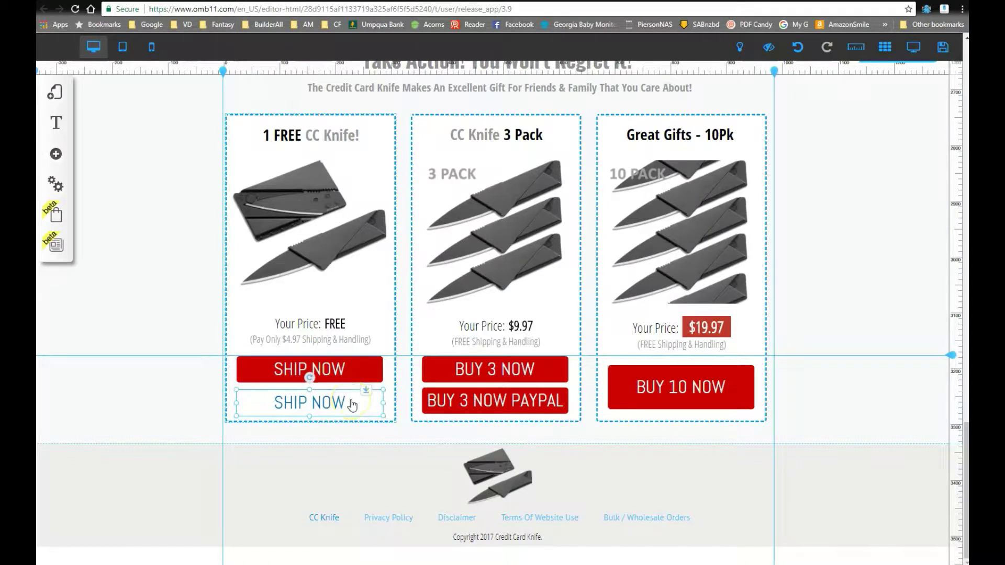
left_click_drag(954, 358, 950, 388)
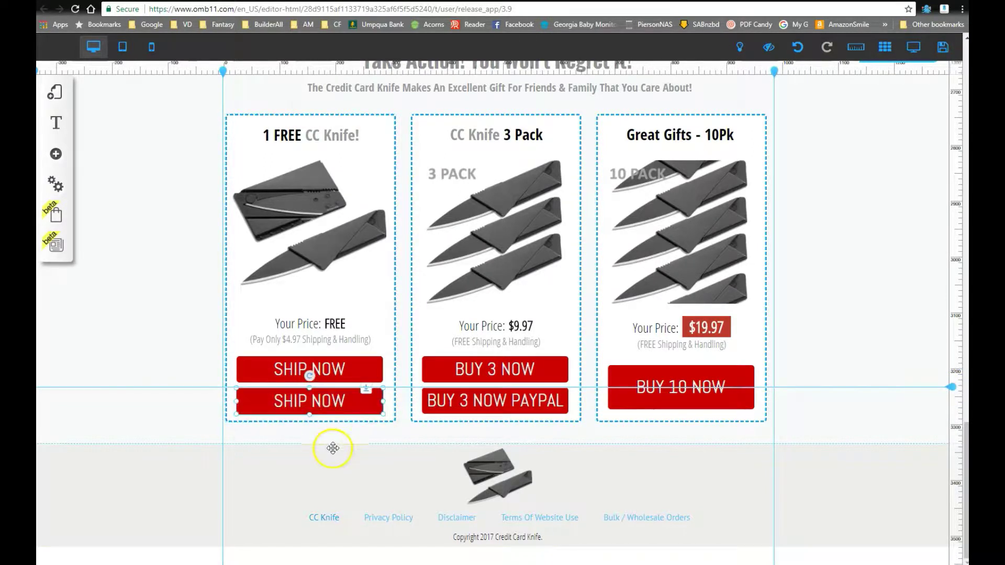
left_click(352, 438)
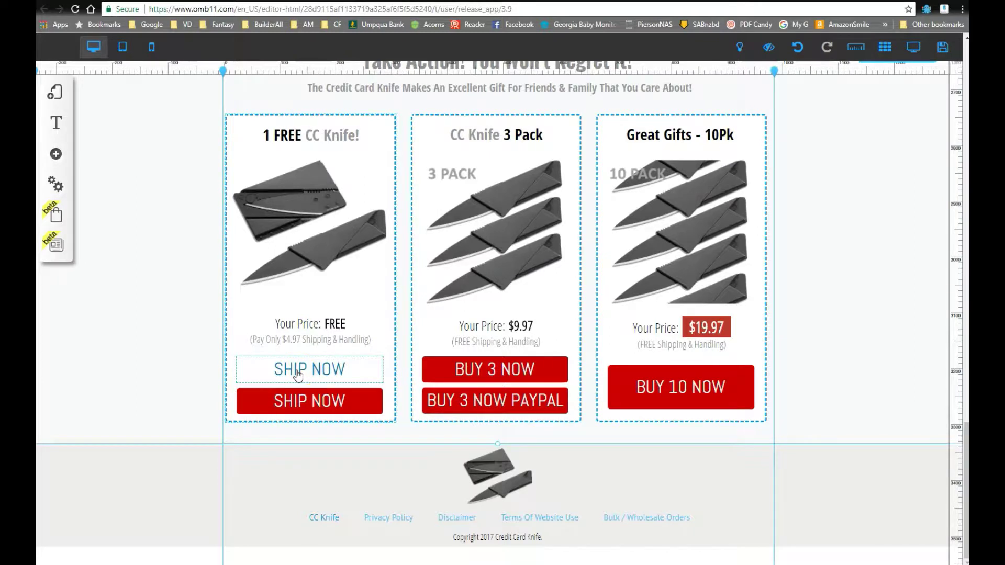
Step: Relabel the upper button as SHIP NOW CC
right_click(297, 375)
left_click(466, 213)
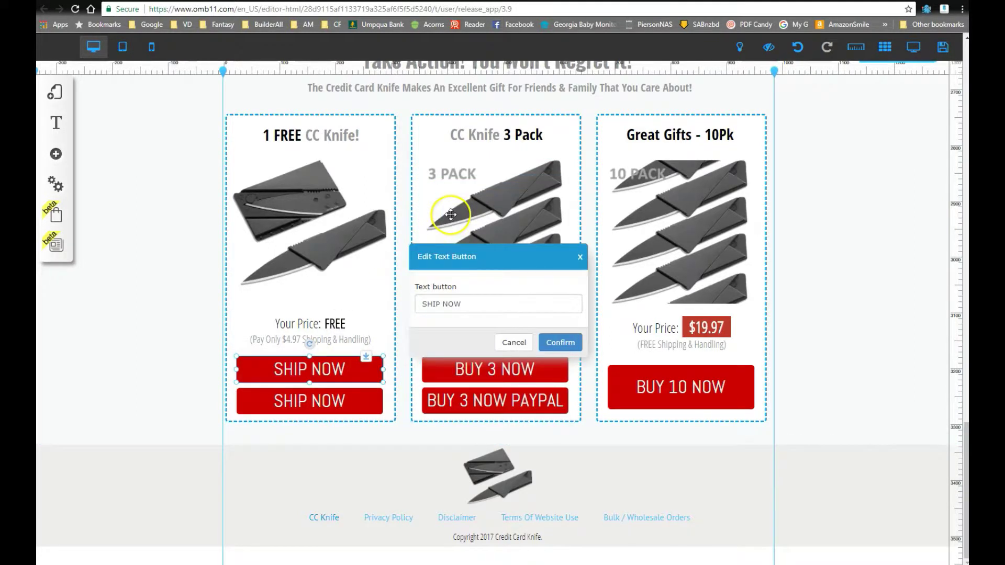
left_click(480, 302)
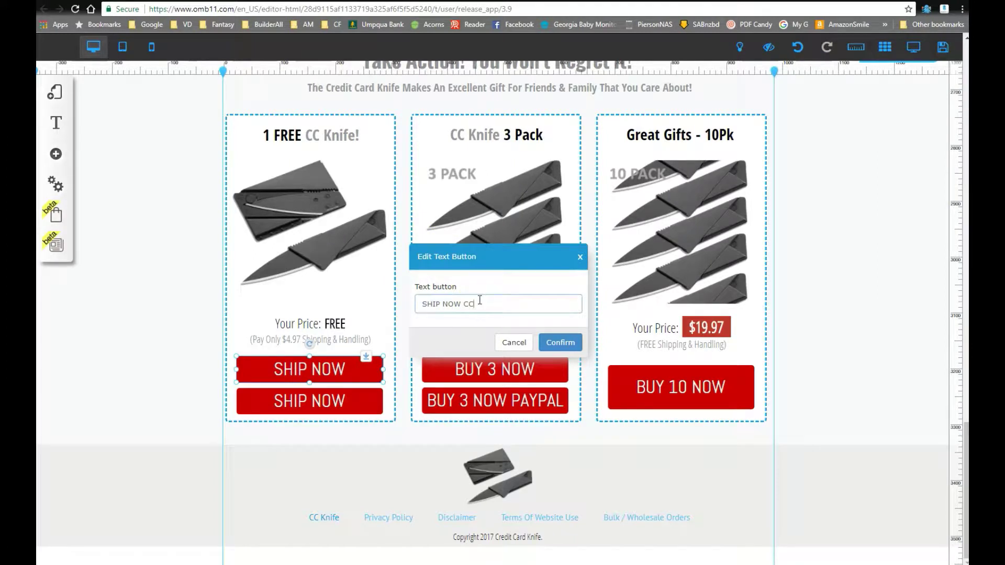
left_click(561, 342)
Step: Relabel the lower button as SHIP NOW PP
left_click(337, 411)
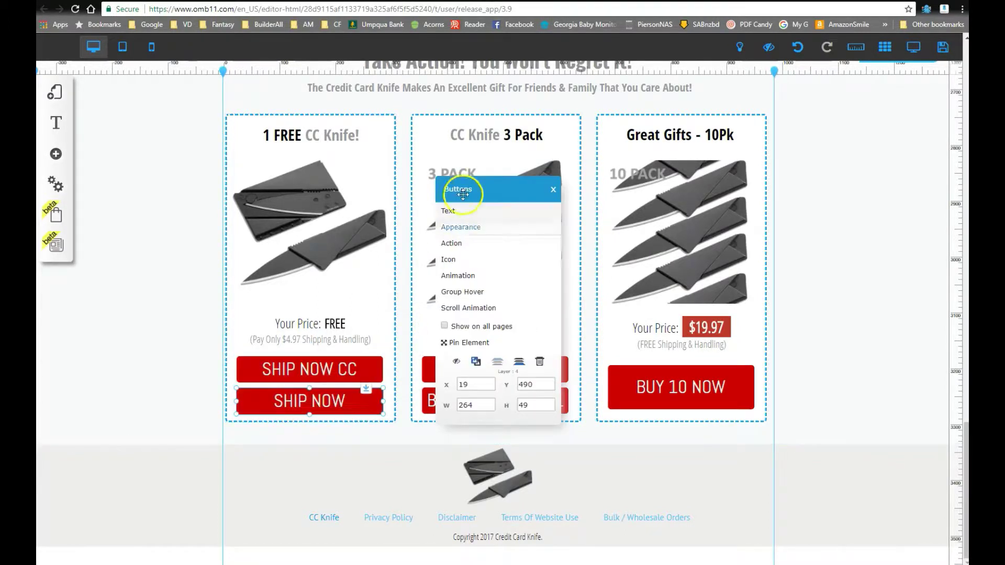
left_click(461, 210)
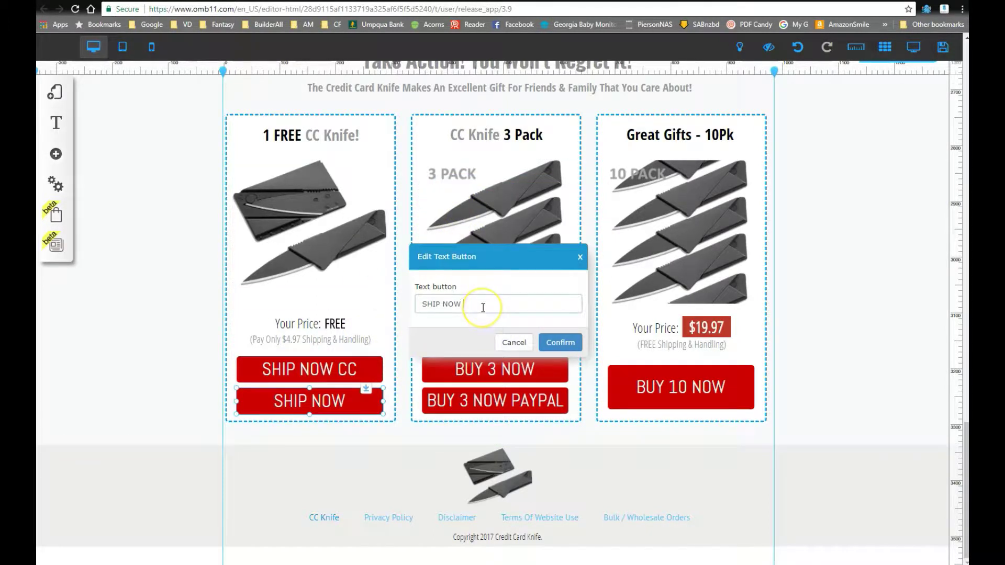
left_click(559, 343)
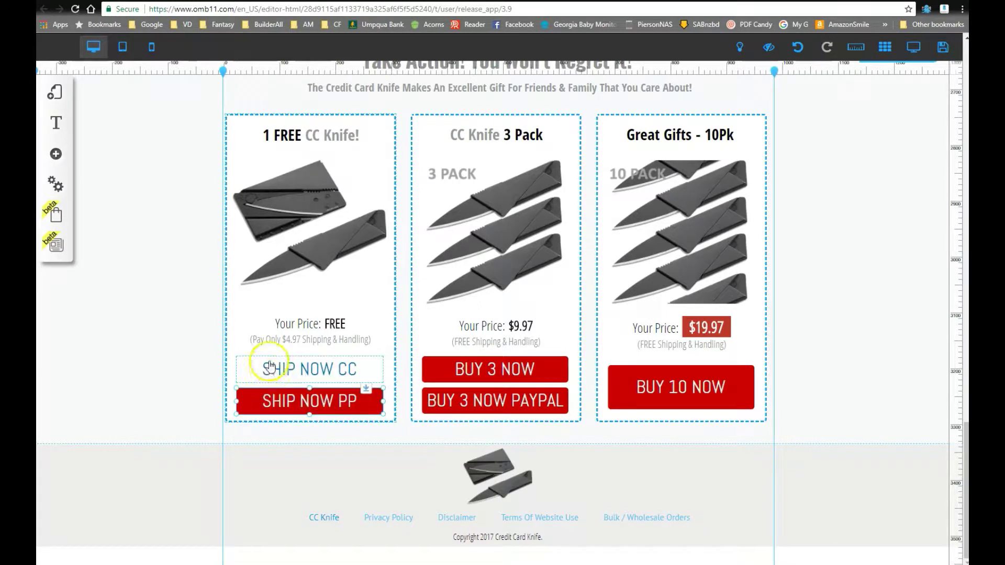
Step: Duplicate the free knife image, move the copy left of the buttons, and shrink it
right_click(258, 223)
left_click(461, 376)
left_click_drag(321, 254, 137, 388)
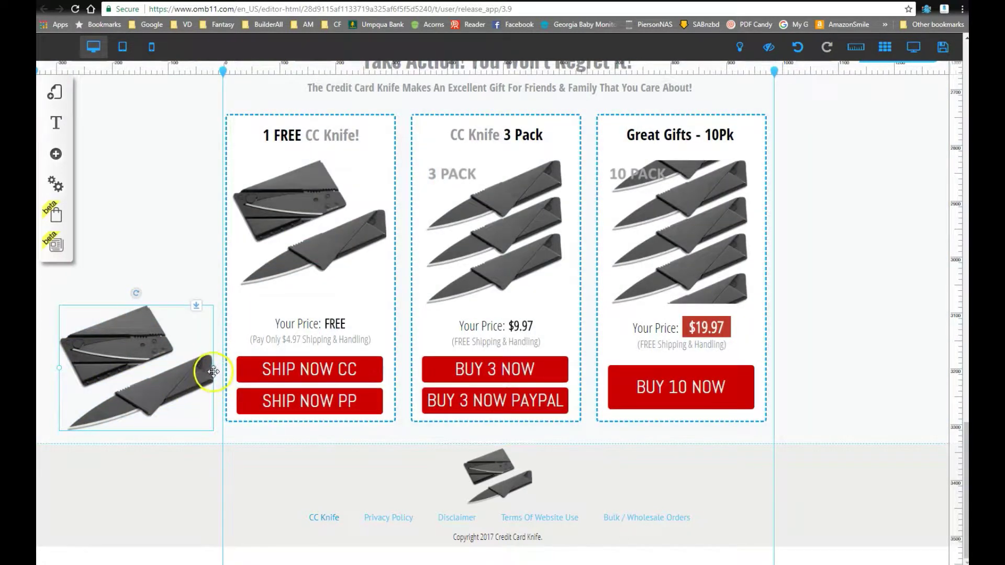
left_click_drag(213, 371, 178, 387)
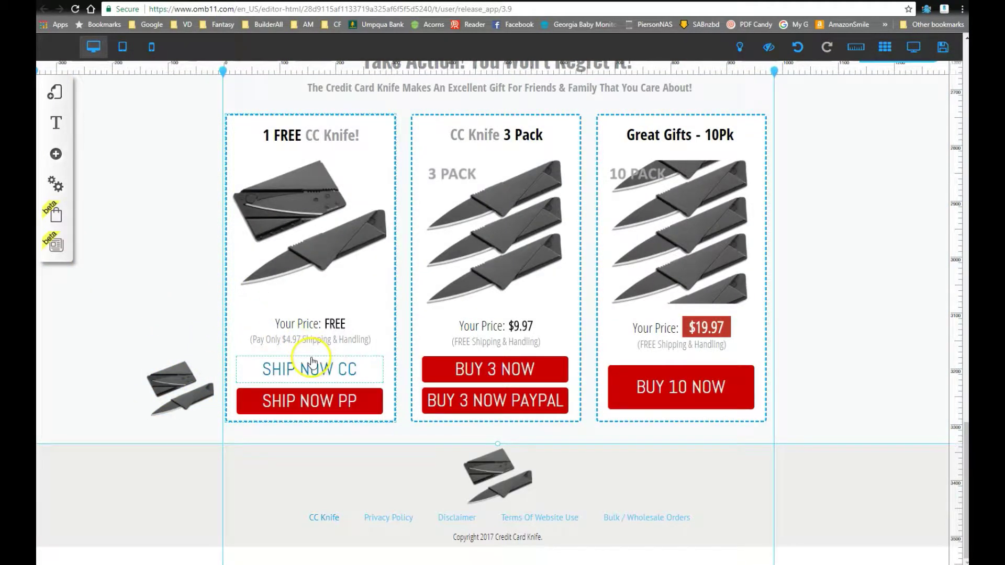
Step: Give SHIP NOW PP a Payment action, then open the beta Checkout options
left_click(311, 401)
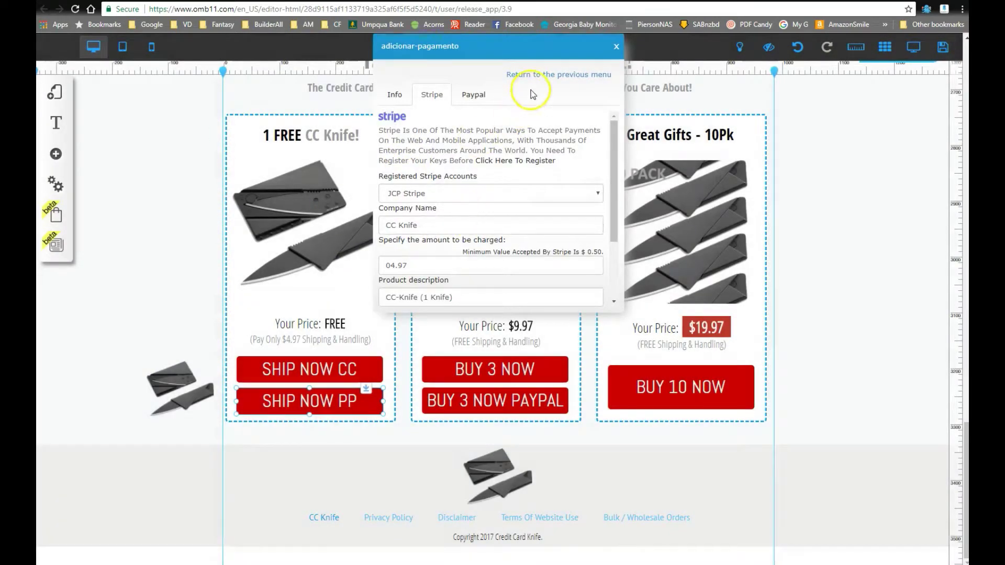
left_click(543, 74)
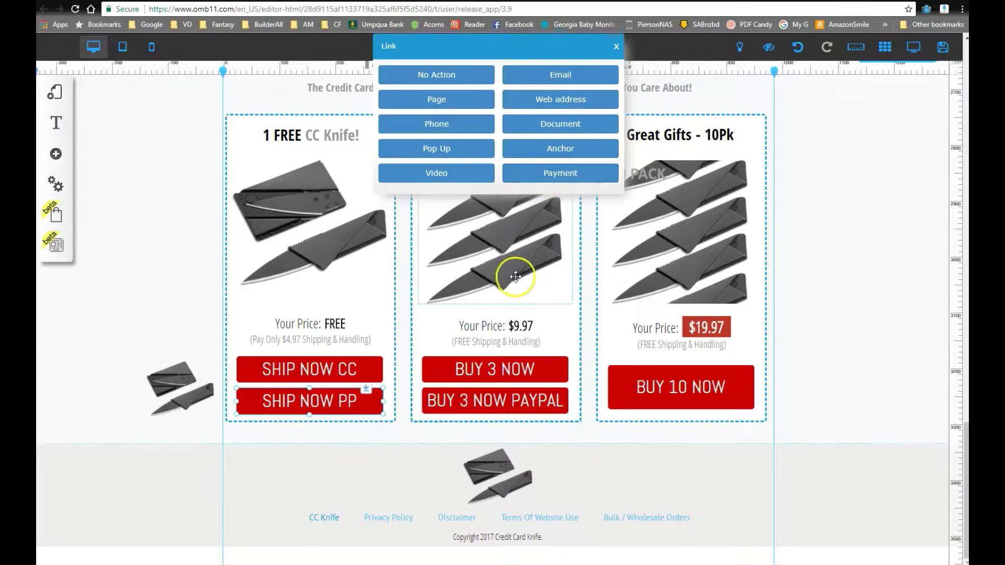
left_click(563, 175)
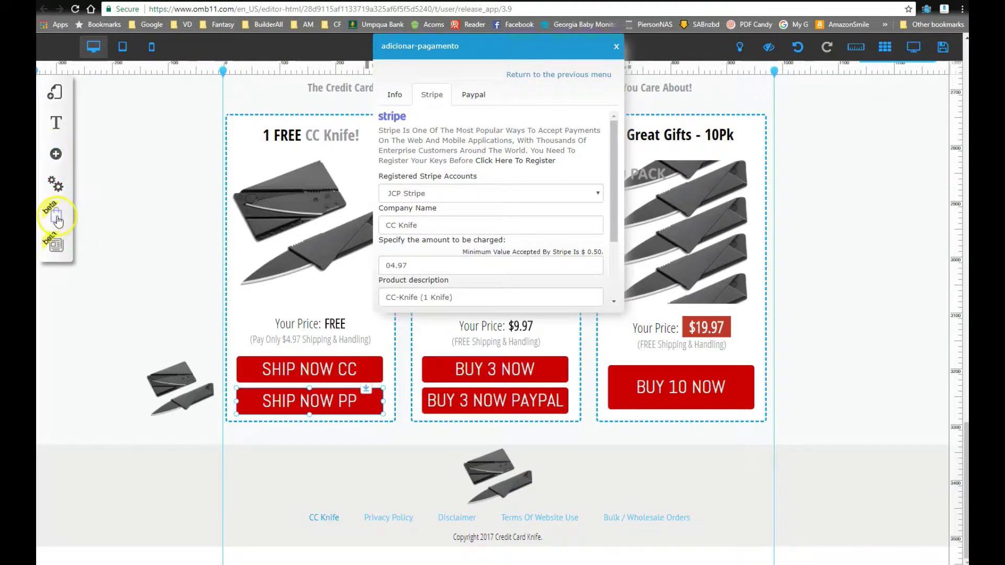
left_click(57, 221)
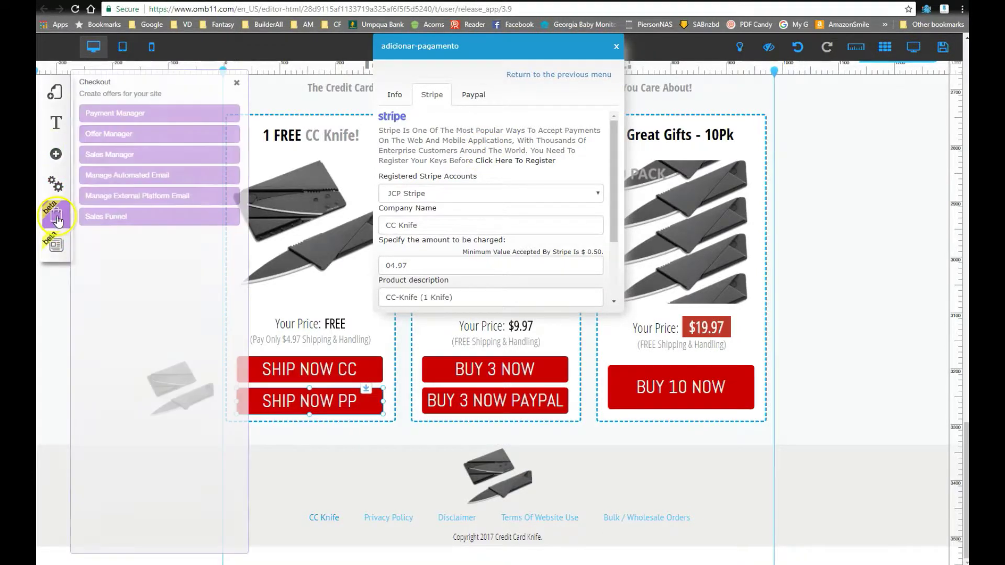
Step: Check the JCP Stripe and JCP PayPal methods in Payment Manager, then close the checkout panels
left_click(117, 113)
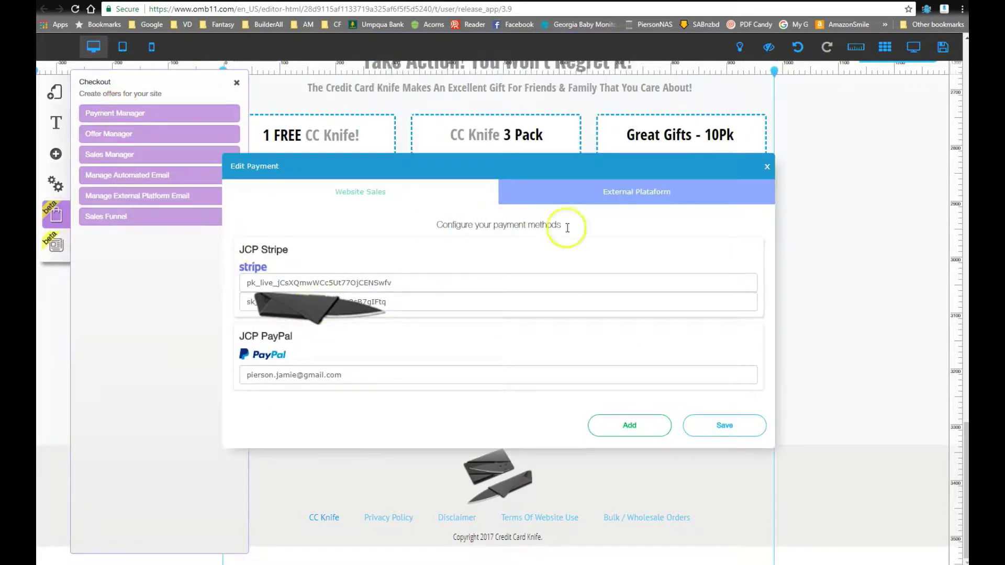
left_click(550, 194)
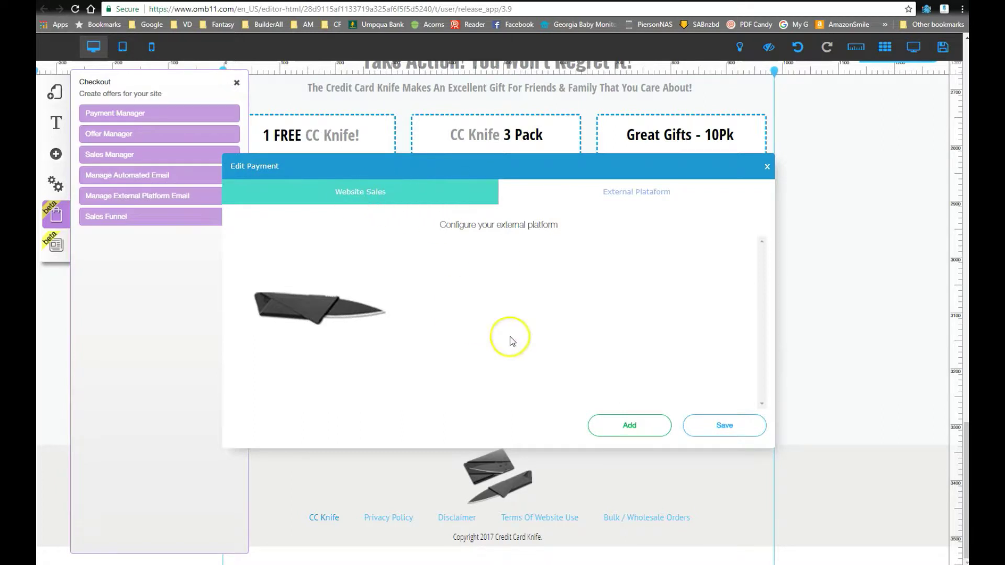
left_click(337, 195)
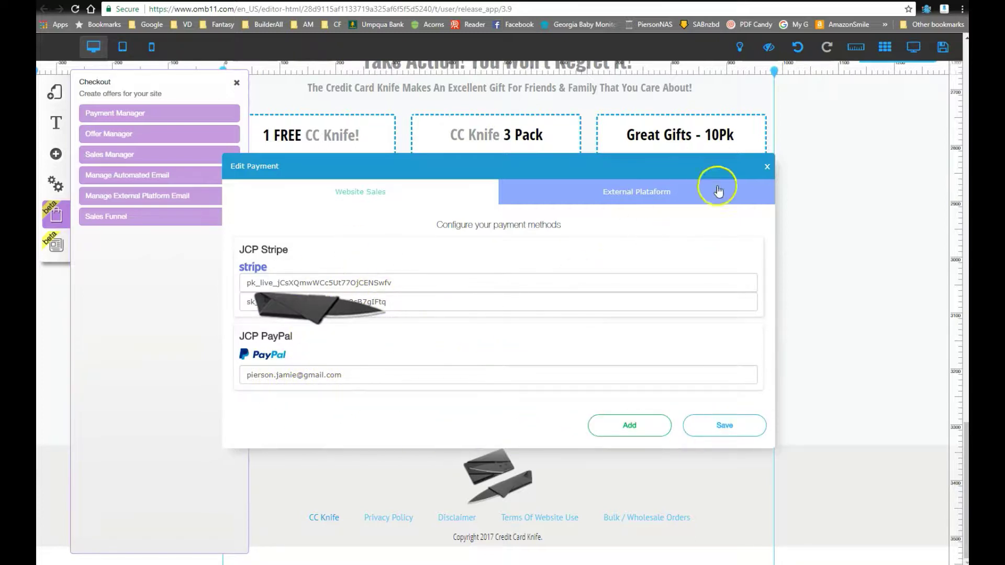
left_click(767, 168)
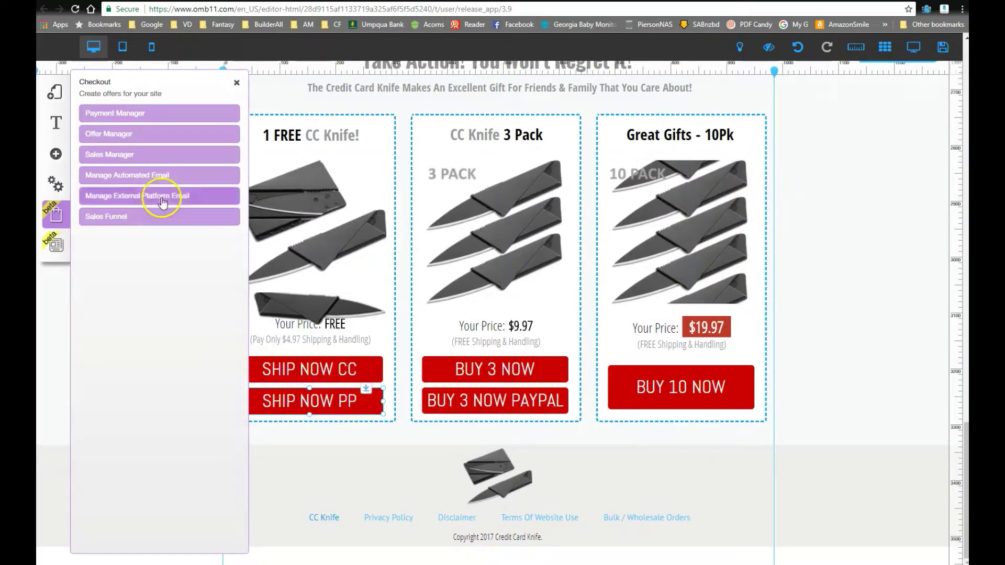
left_click(237, 84)
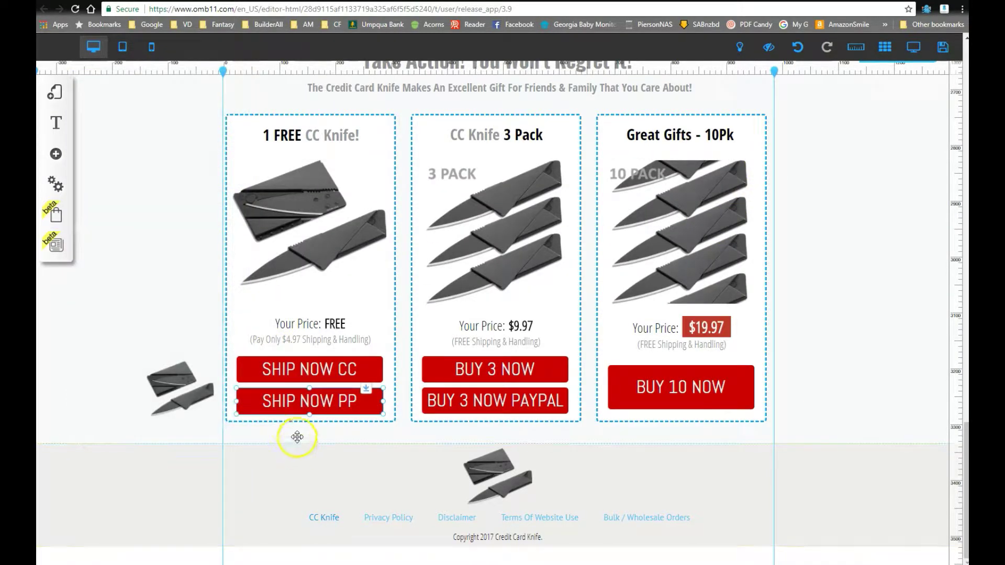
Step: On SHIP NOW PP's Paypal payment tab, enter the seller's PayPal e-mail and choose Purchase
left_click(281, 413)
left_click(466, 243)
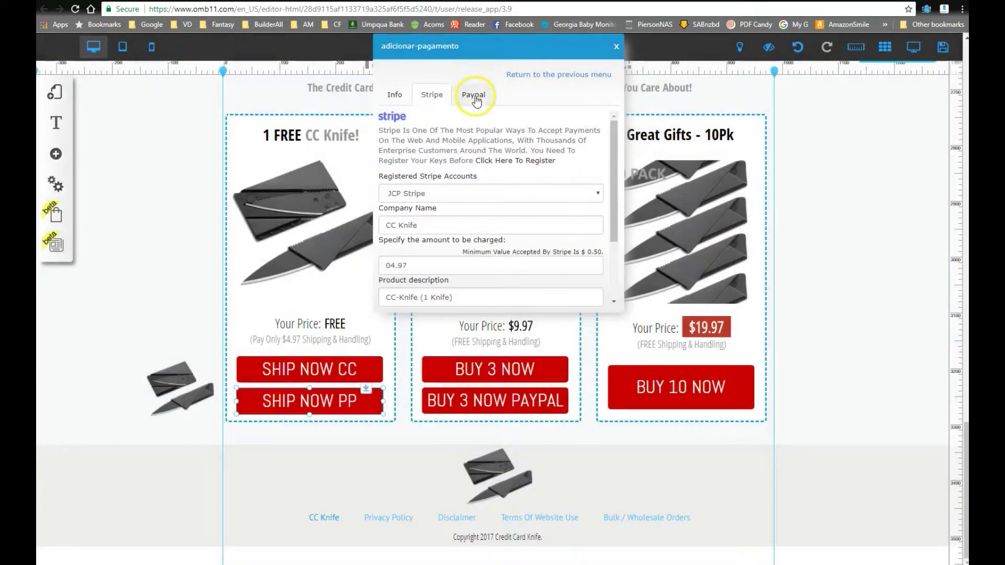
left_click(473, 95)
left_click_drag(617, 168, 613, 195)
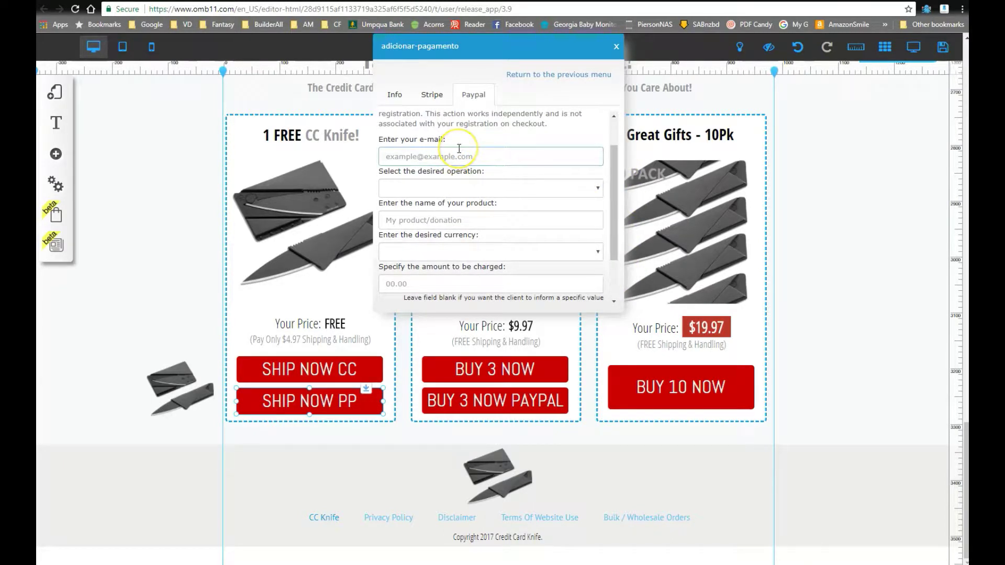
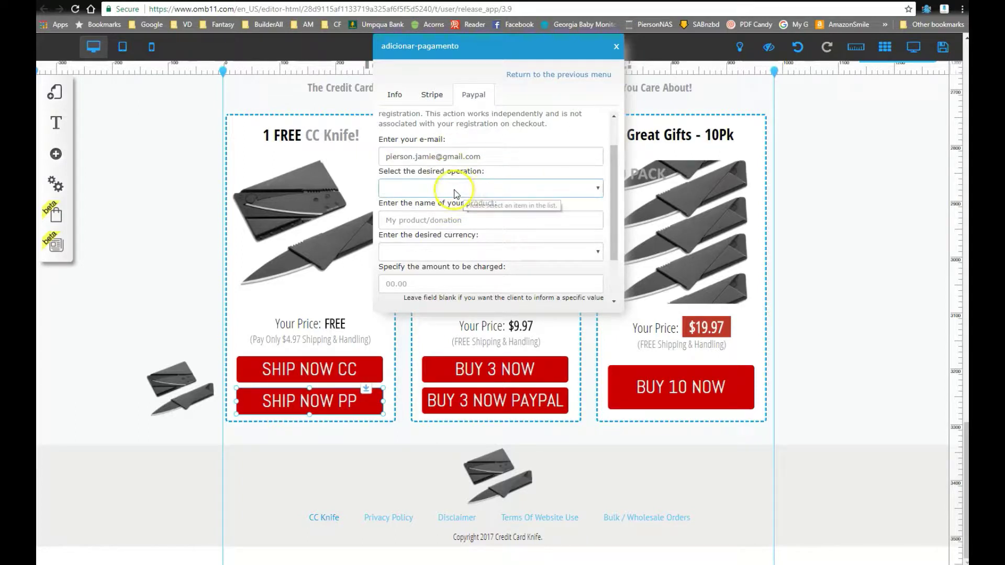
left_click(425, 189)
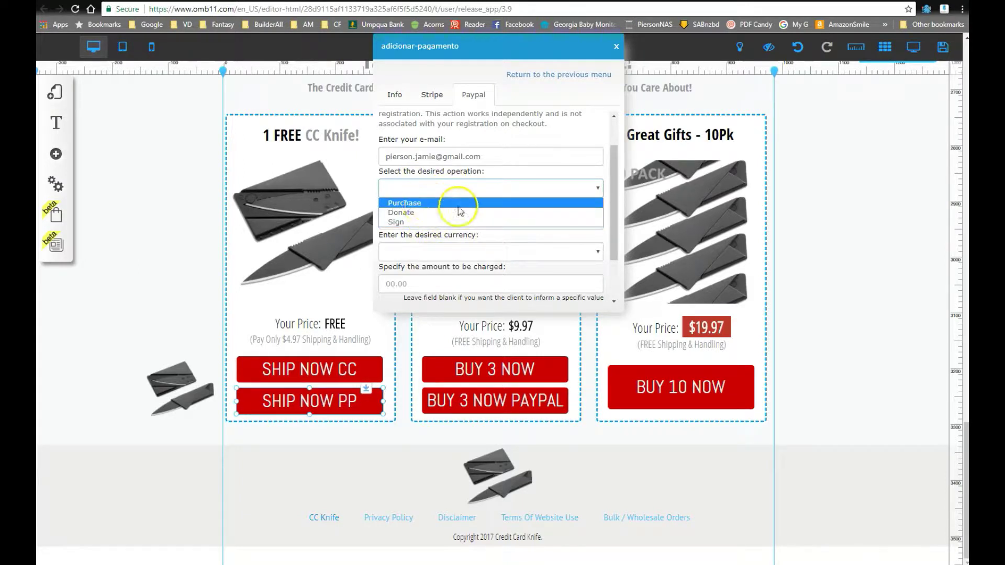
left_click(406, 205)
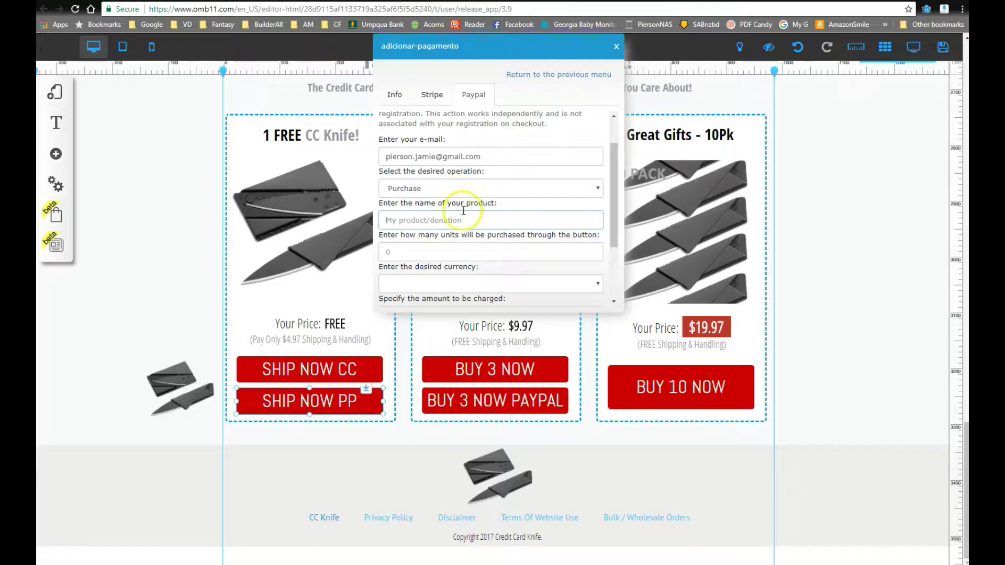
Step: Review the SHIP NOW CC button's Stripe payment settings, then close the dialog
left_click(294, 373)
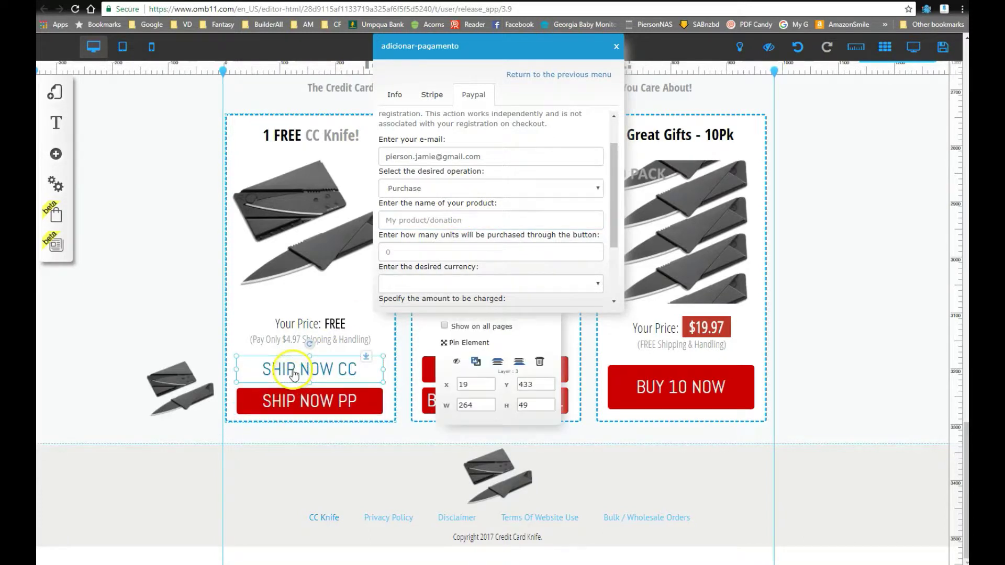
left_click_drag(449, 47, 839, 62)
left_click(461, 243)
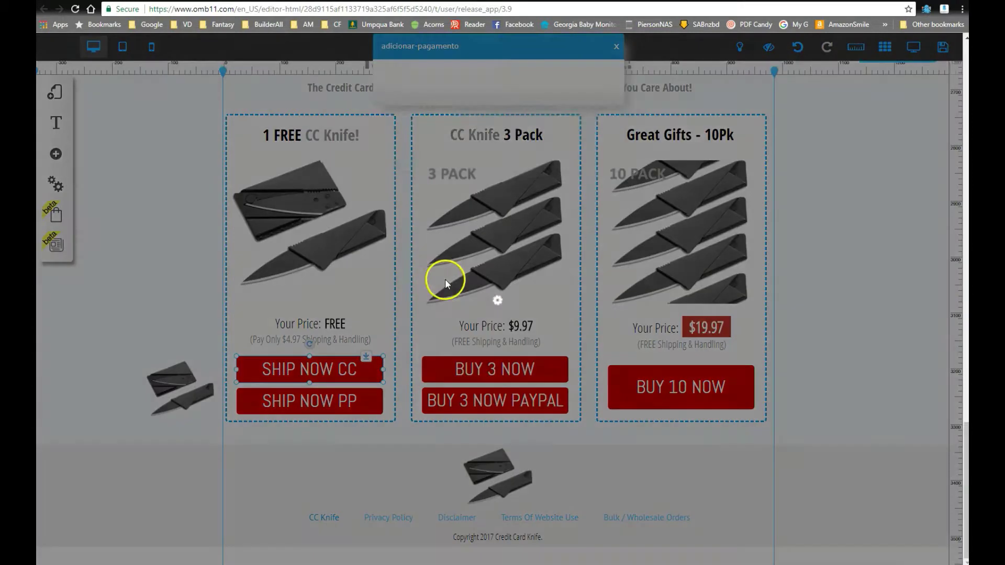
left_click(433, 94)
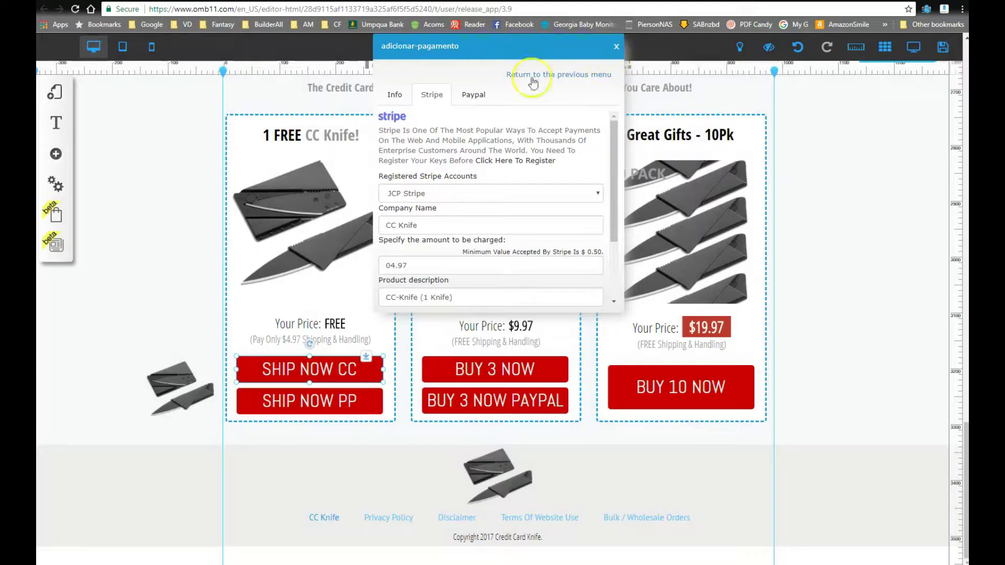
left_click(616, 46)
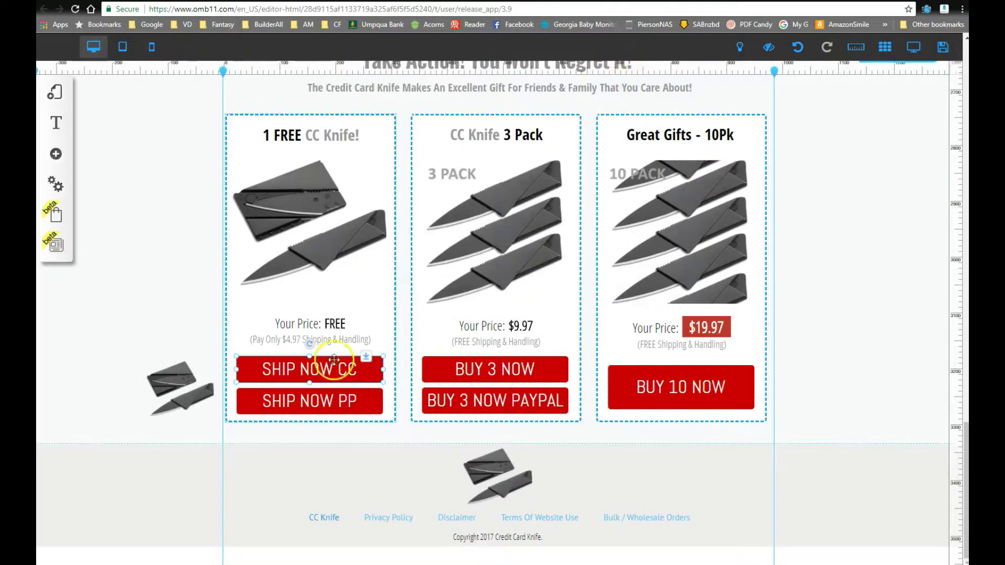
Step: Reopen SHIP NOW PP's Paypal payment form and retype the seller's e-mail address
left_click(314, 400)
left_click(461, 245)
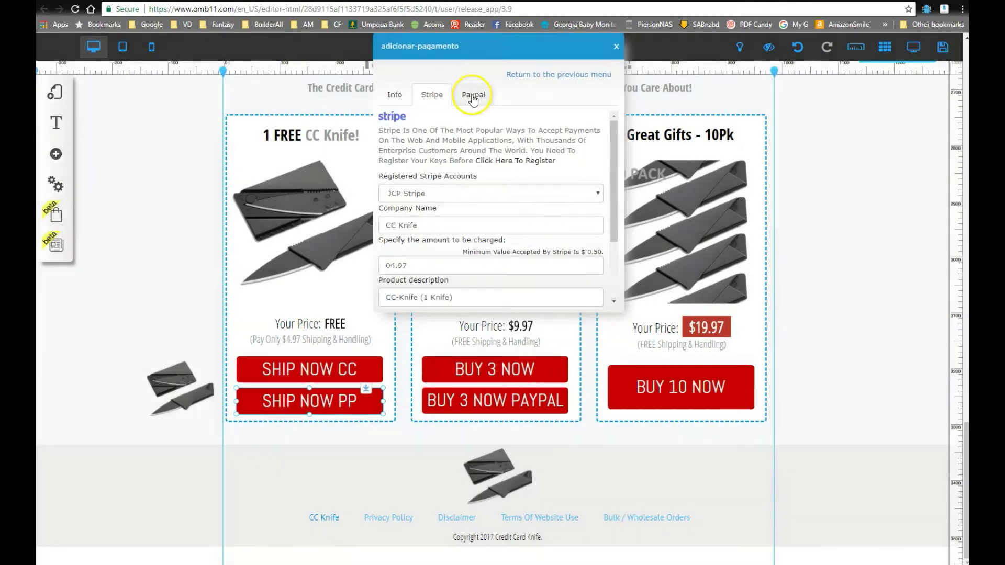
left_click(473, 96)
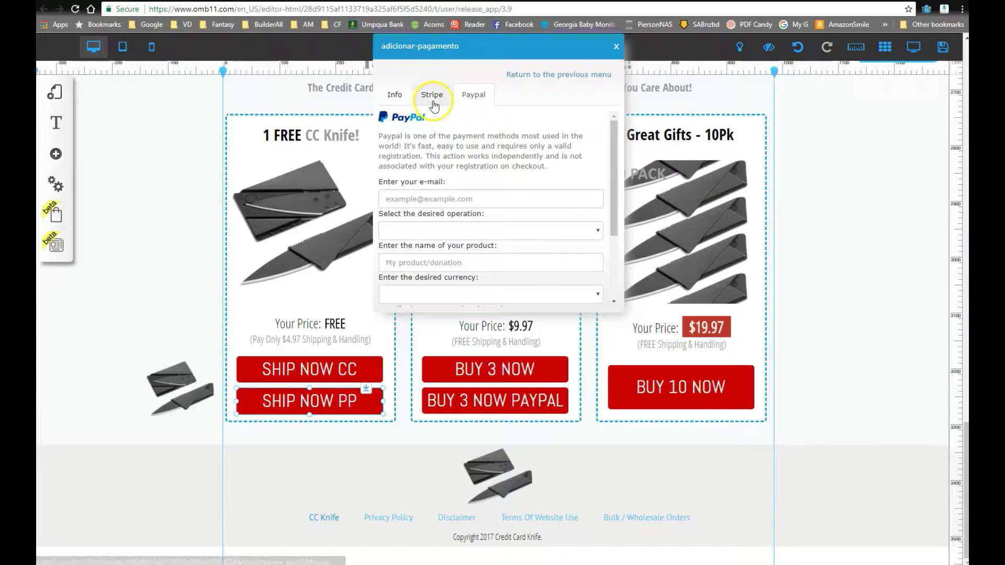
left_click(433, 100)
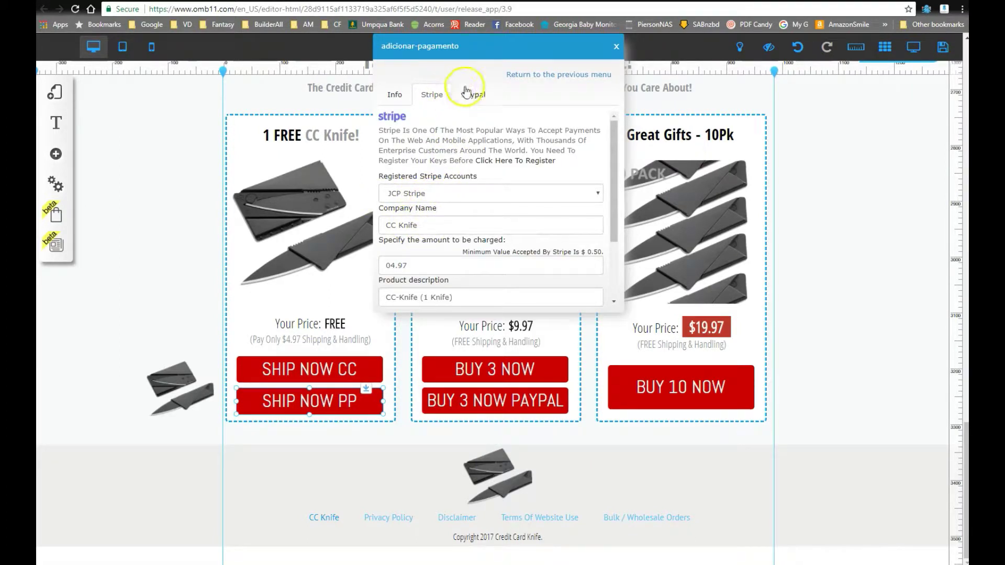
left_click(468, 94)
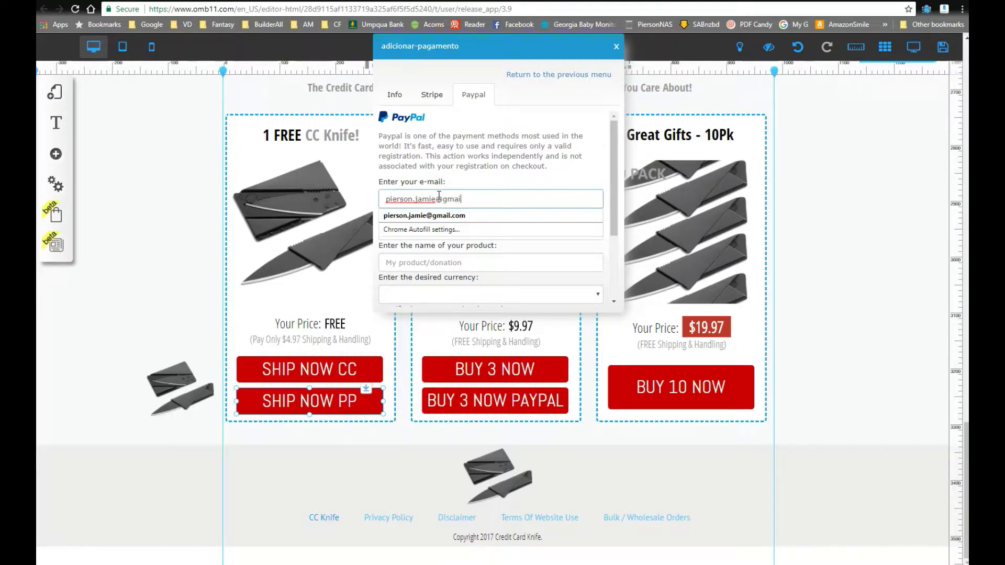
Step: Accept the e-mail, choose Purchase, and paste CC-Knife (1 Knife) from Stripe as the product name
key("Tab")
left_click(460, 231)
left_click(418, 260)
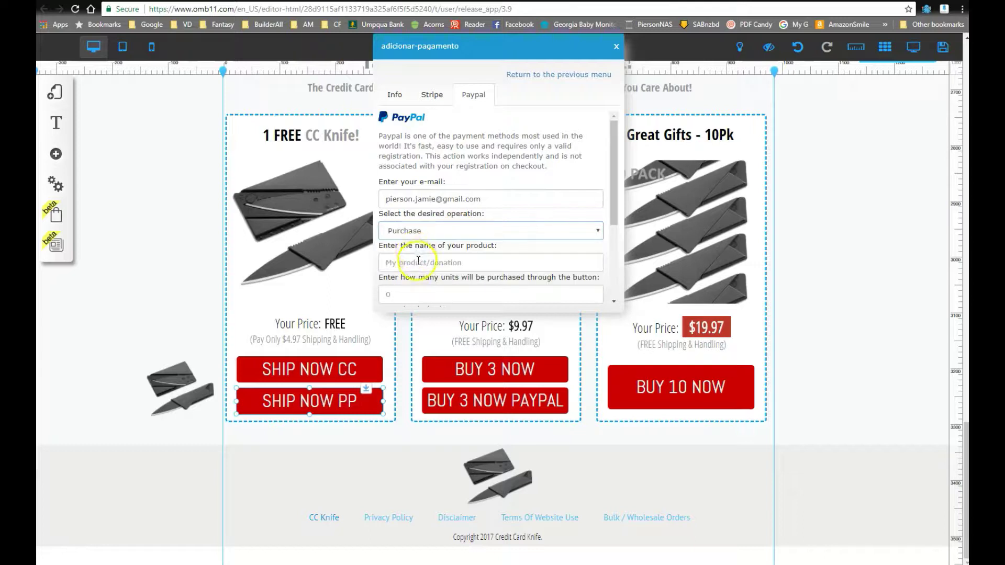
left_click(432, 94)
left_click(433, 225)
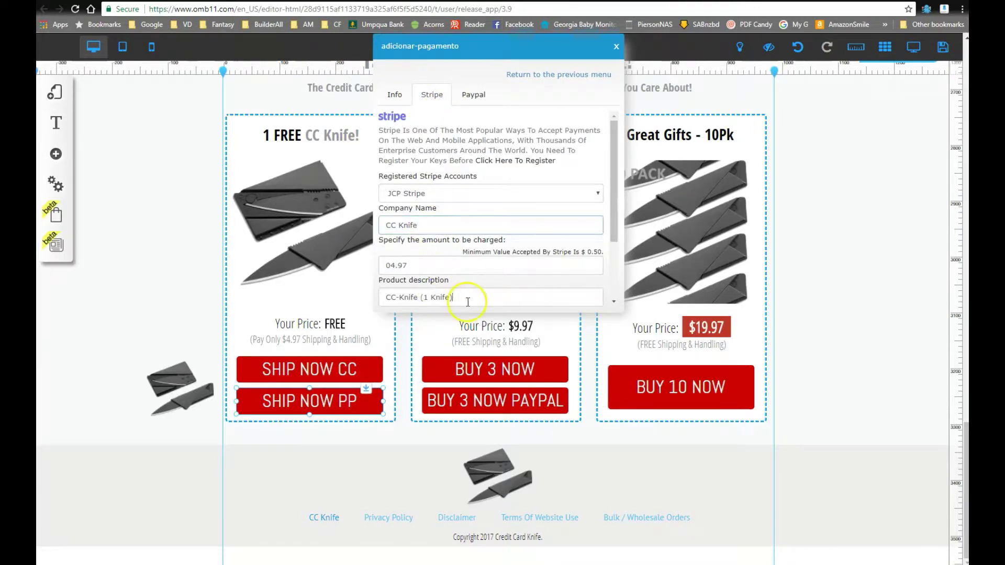
left_click_drag(468, 303, 382, 291)
key("ctrl+c")
left_click(474, 95)
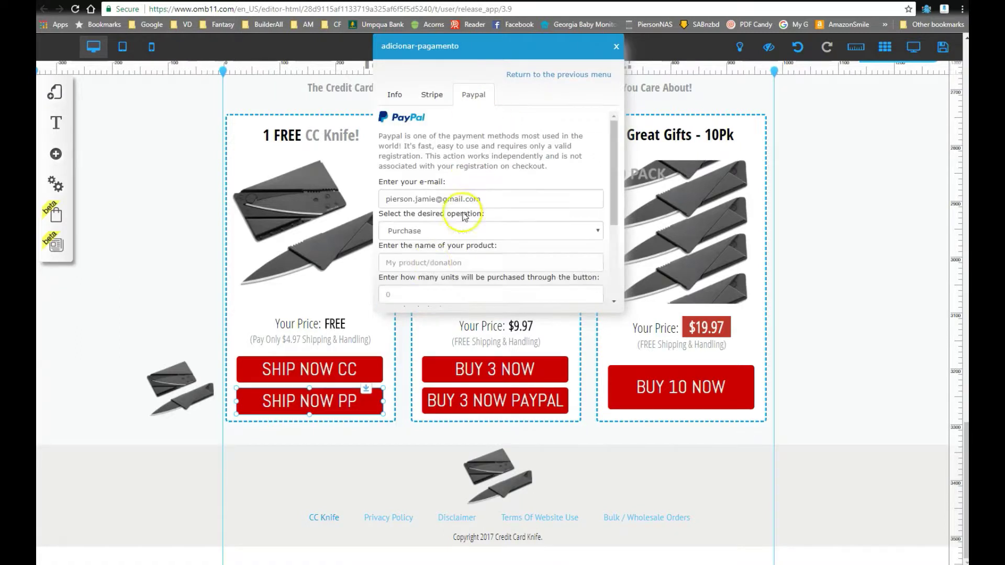
left_click(439, 262)
key("ctrl+v")
Step: Set 1 unit, USD currency and amount 00.50, then compare against the Stripe tab
scroll(454, 255, "down", 2)
left_click(422, 178)
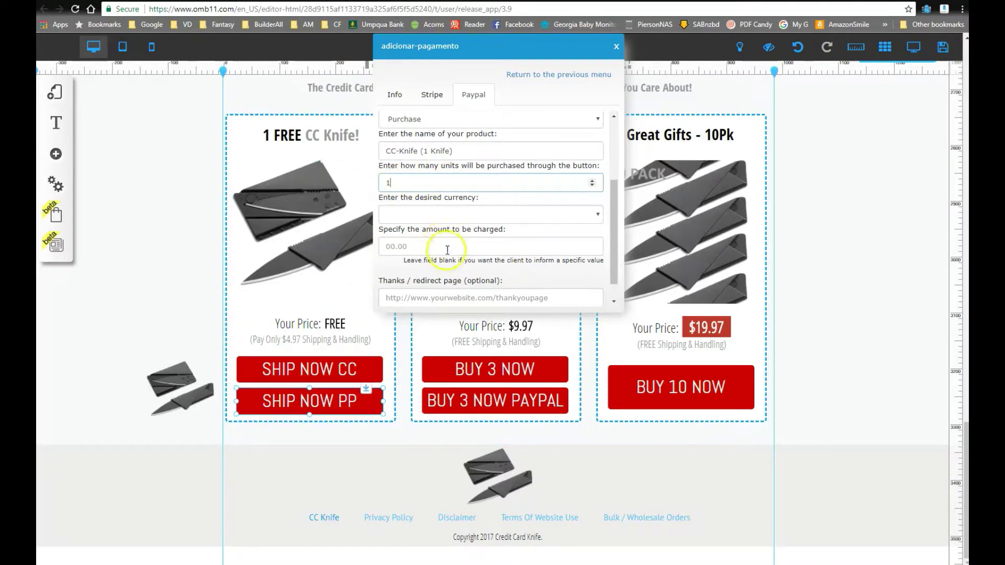
left_click(428, 218)
scroll(433, 354, "down", 3)
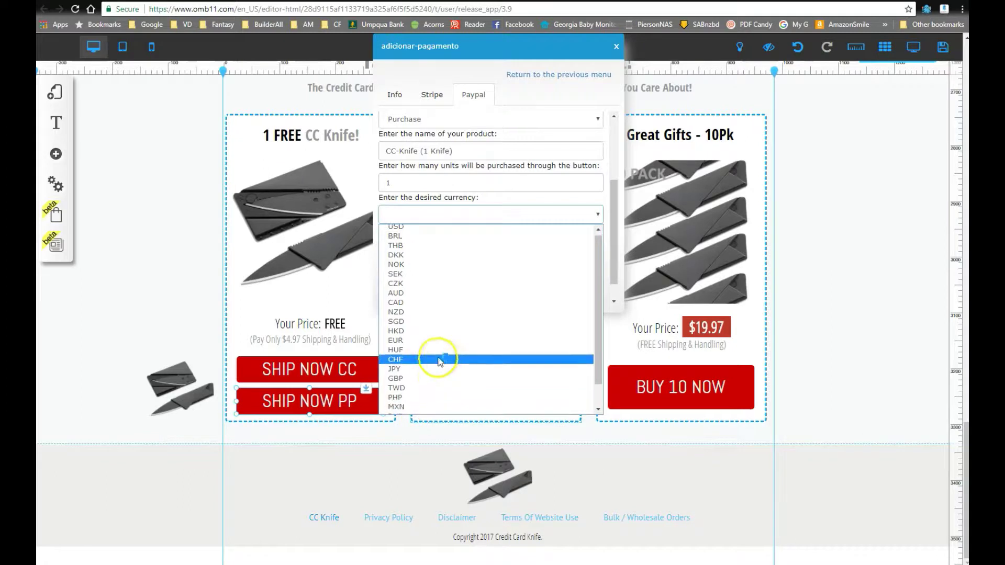
scroll(439, 354, "up", 5)
left_click(418, 230)
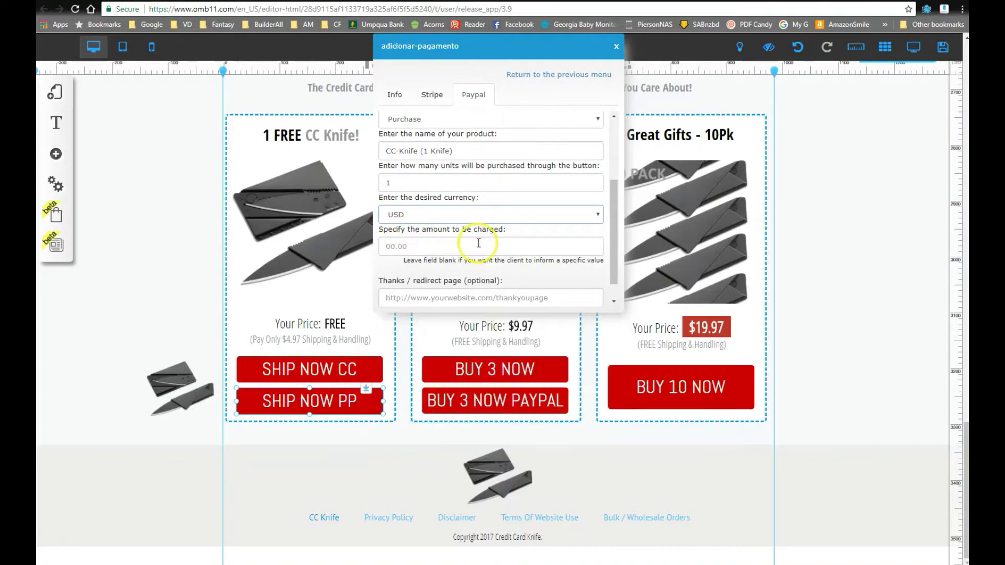
left_click(450, 247)
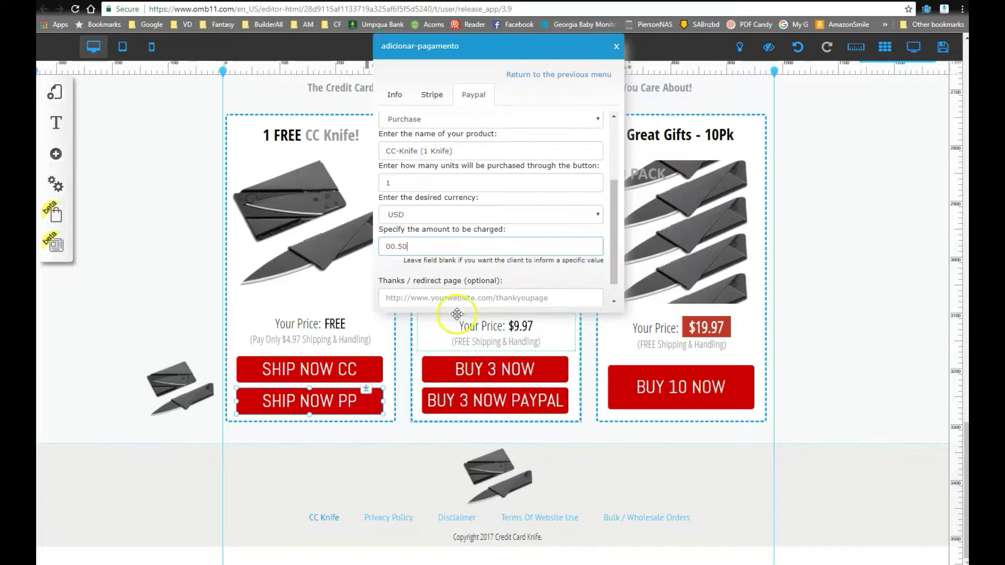
left_click(432, 94)
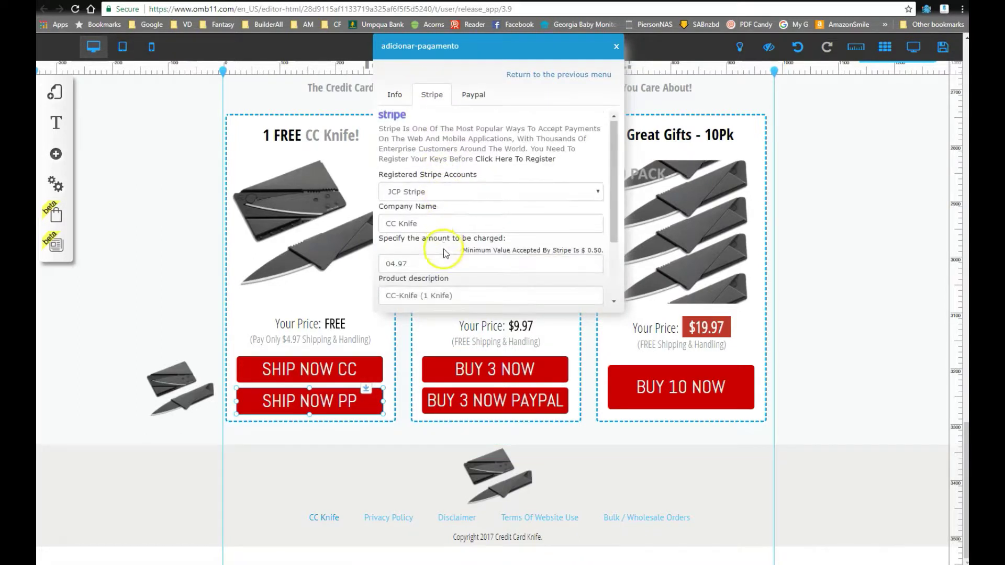
scroll(471, 262, "down", 2)
left_click_drag(558, 275, 350, 270)
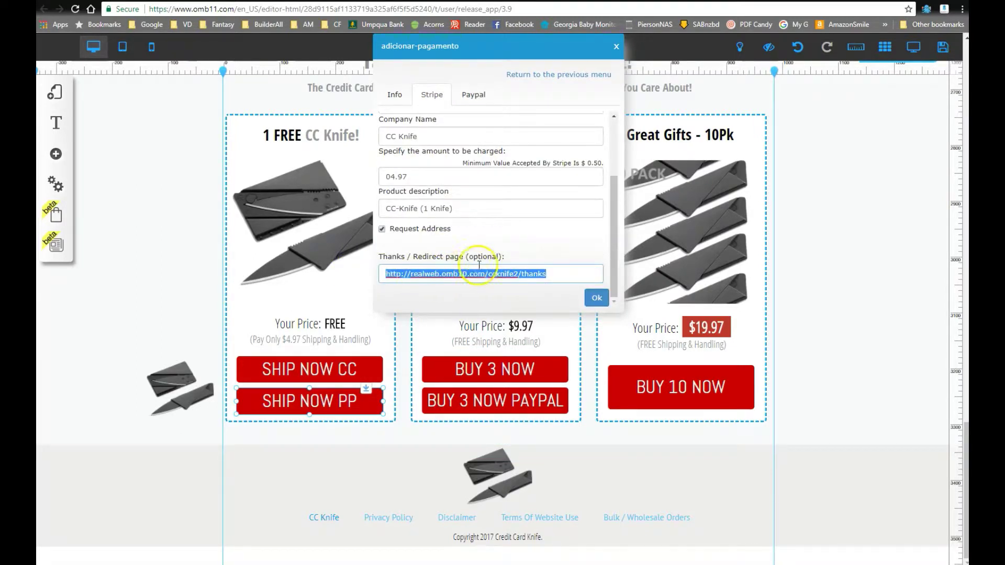
left_click(474, 95)
scroll(430, 283, "down", 1)
left_click(442, 273)
left_click(470, 292)
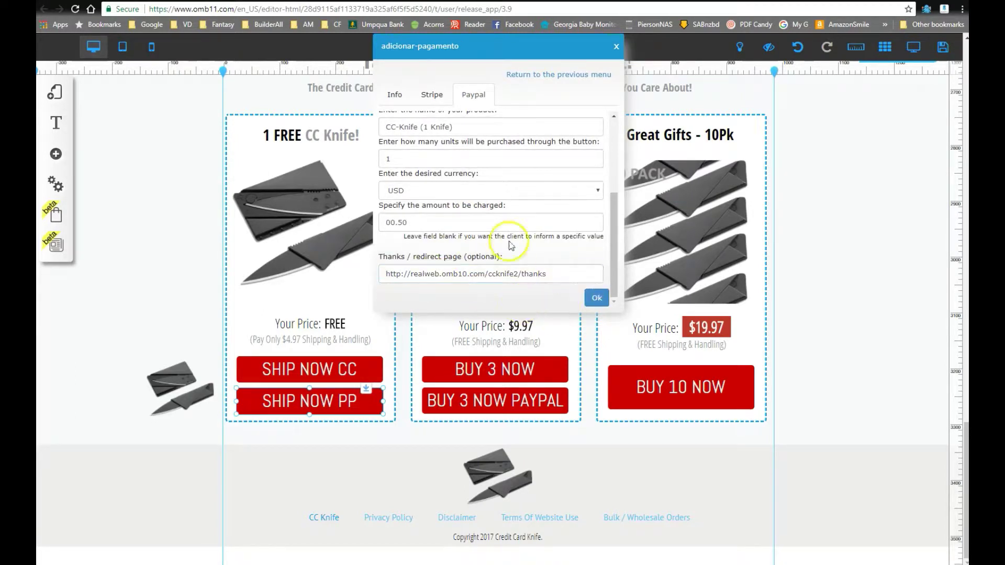
scroll(503, 236, "up", 5)
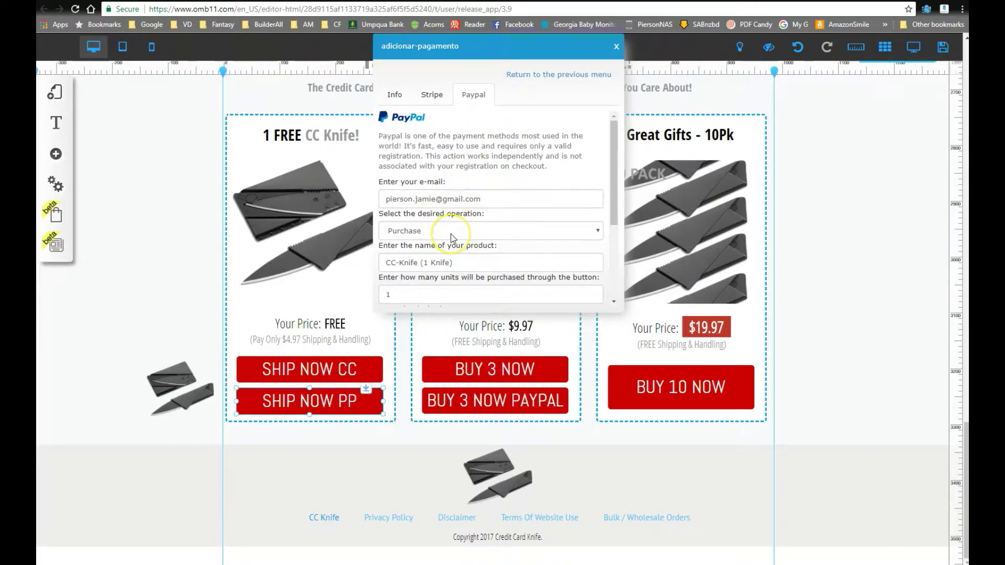
scroll(478, 251, "down", 2)
left_click(419, 183)
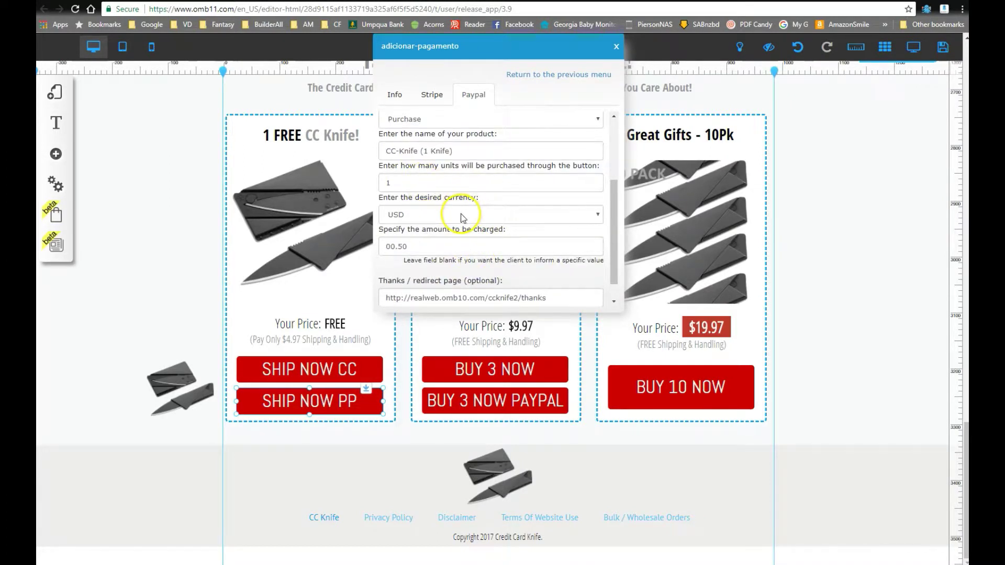
scroll(463, 219, "down", 1)
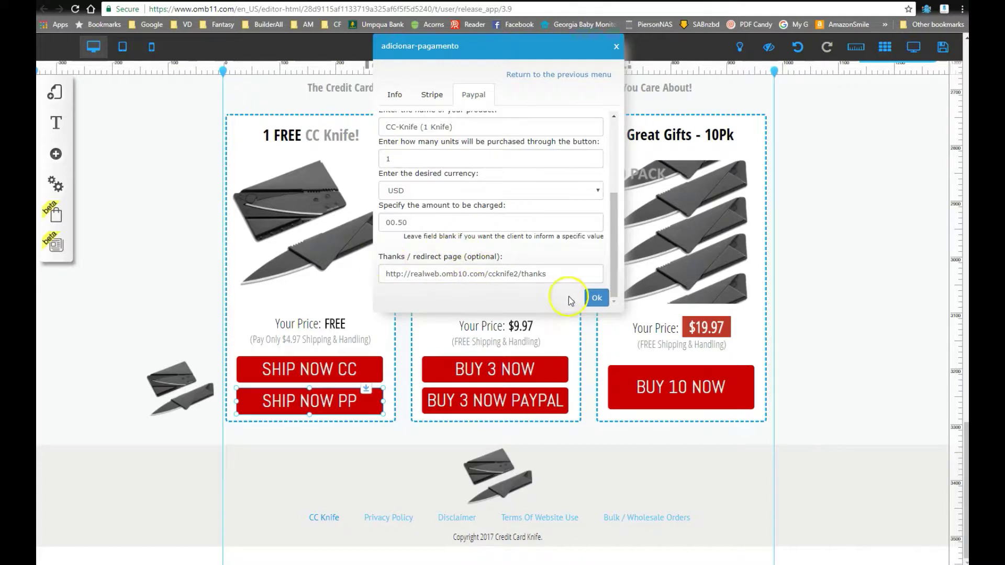
left_click(593, 298)
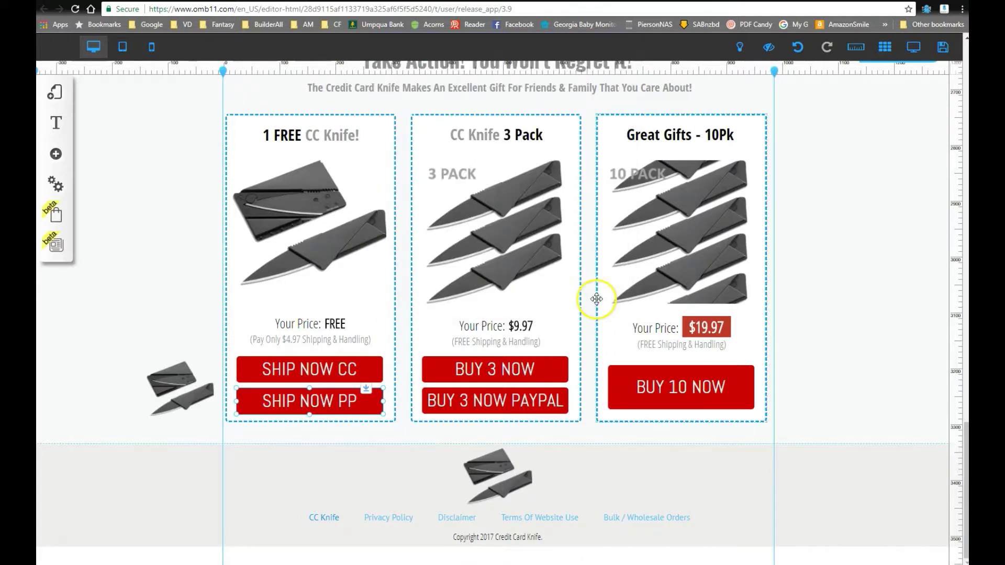
left_click(285, 376)
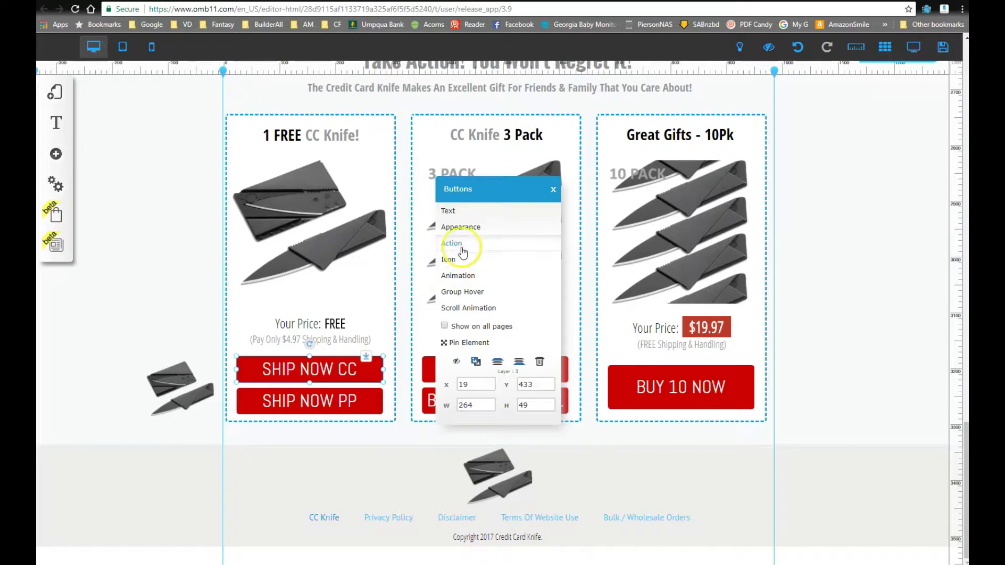
left_click(464, 246)
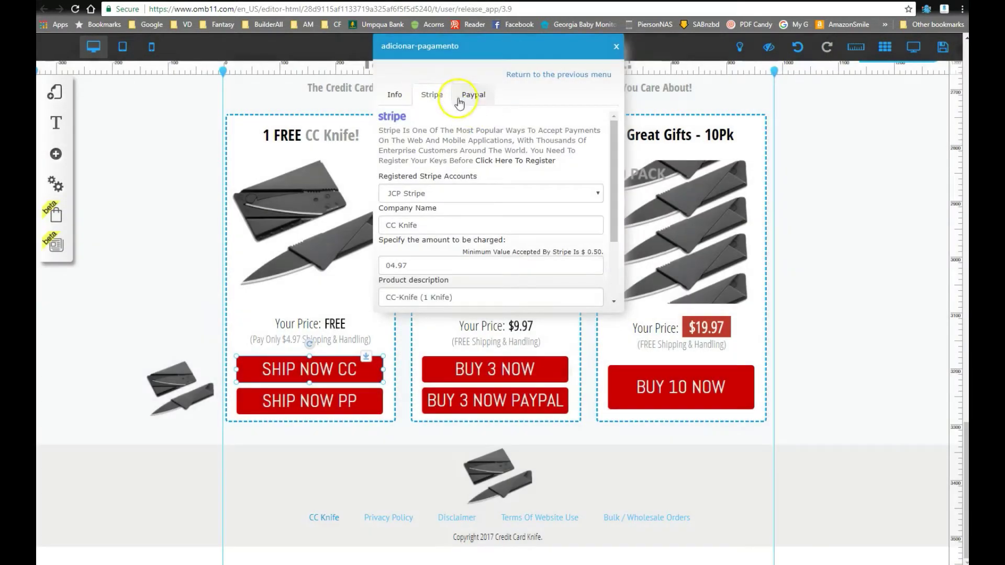
left_click(460, 101)
left_click(443, 97)
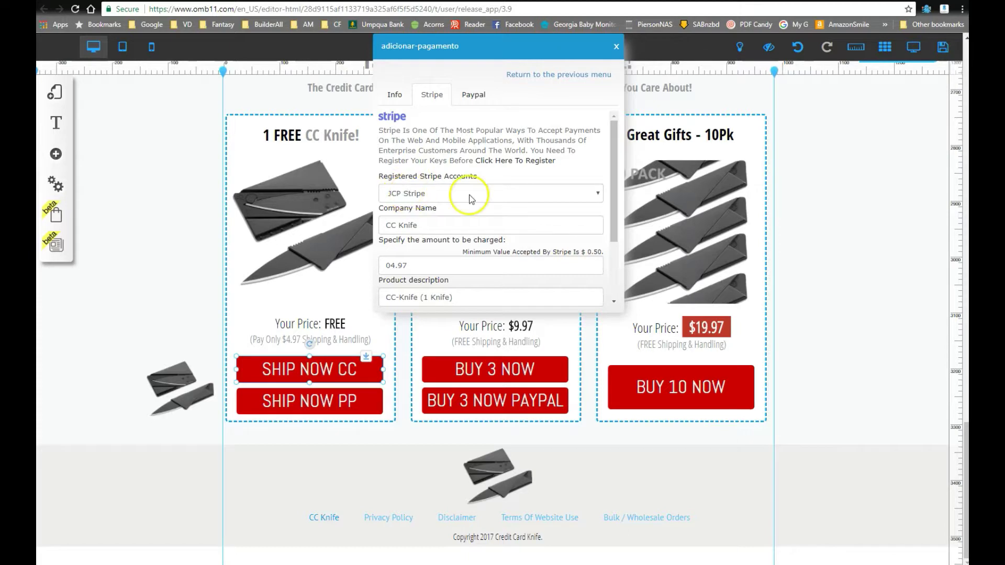
left_click_drag(610, 180, 608, 252)
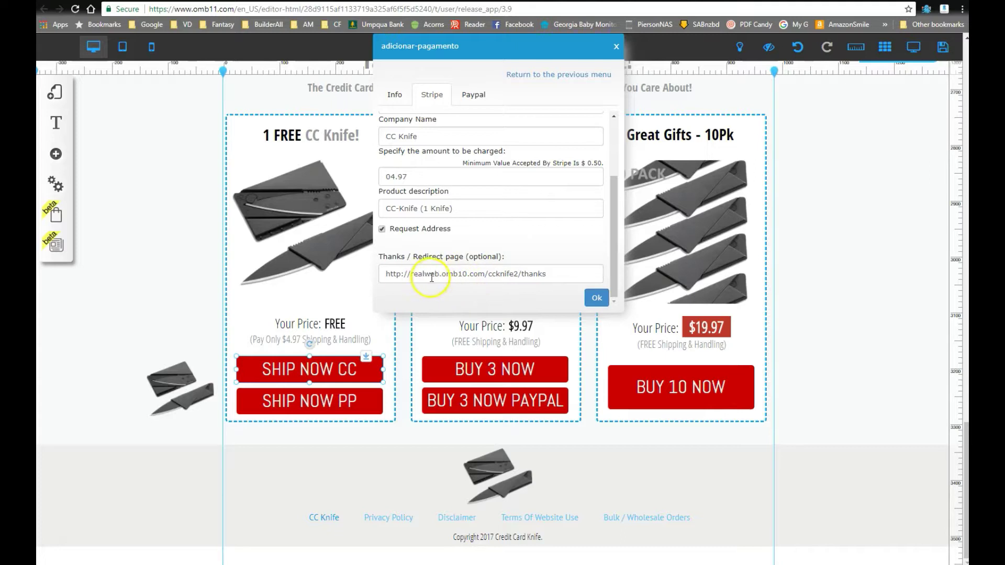
left_click(472, 96)
left_click(396, 97)
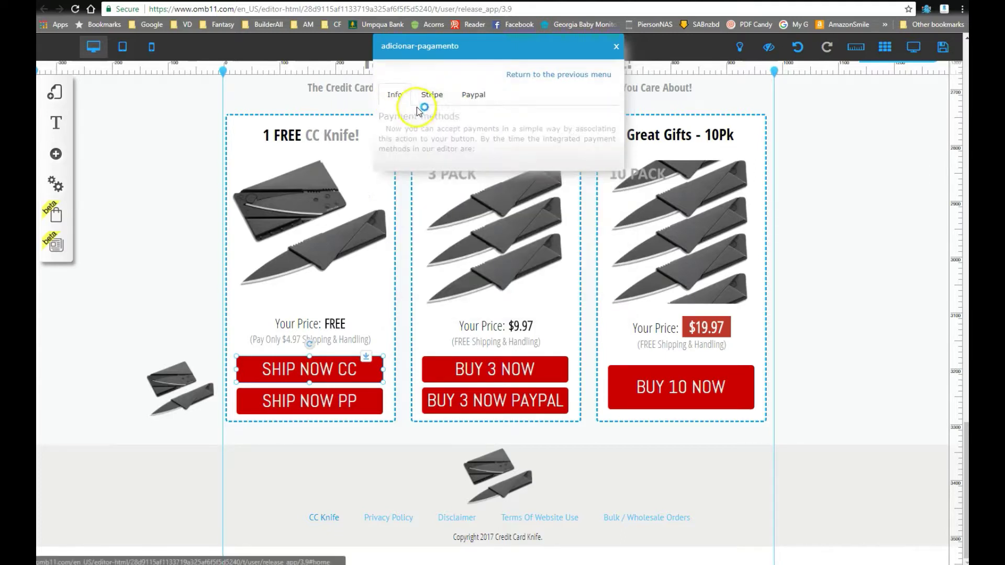
left_click(432, 95)
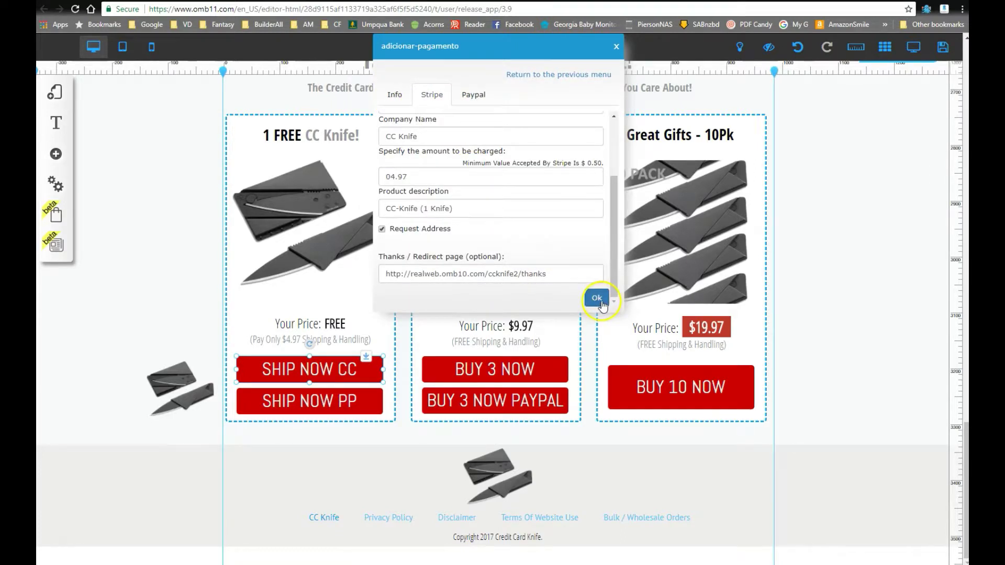
left_click(597, 299)
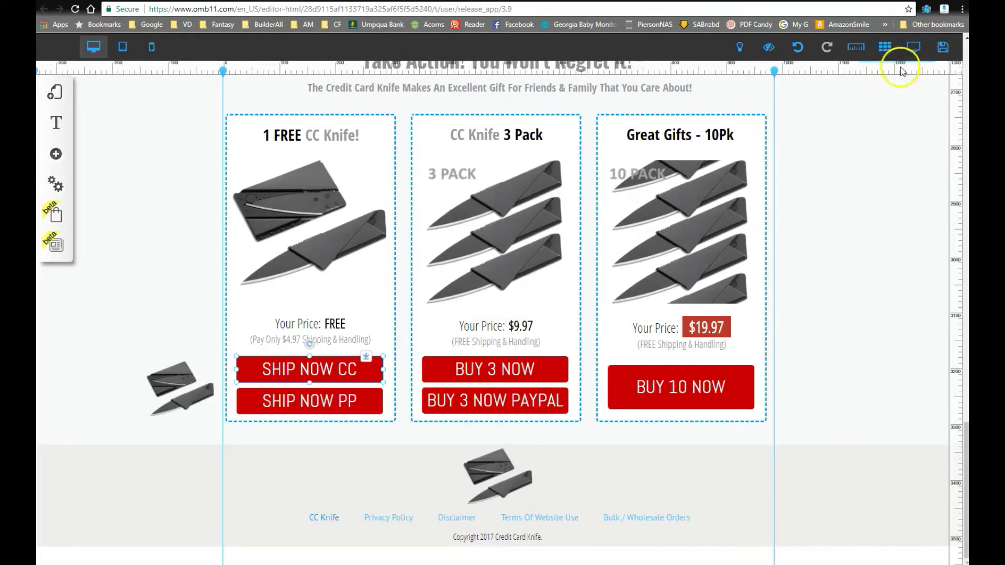
Step: Preview the landing page and open the SHIP NOW CC Stripe checkout from the pricing section
left_click(911, 51)
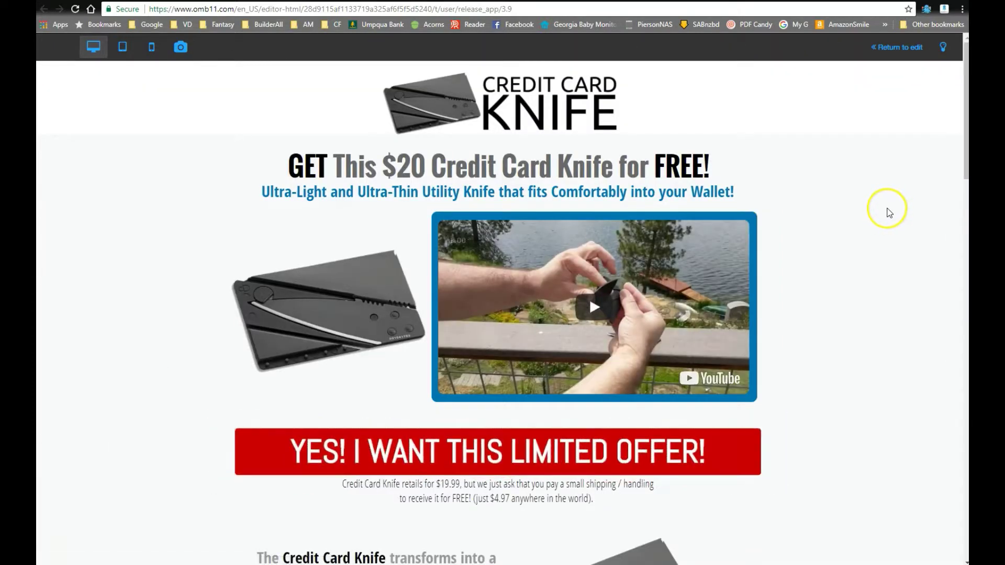
scroll(883, 212, "down", 20)
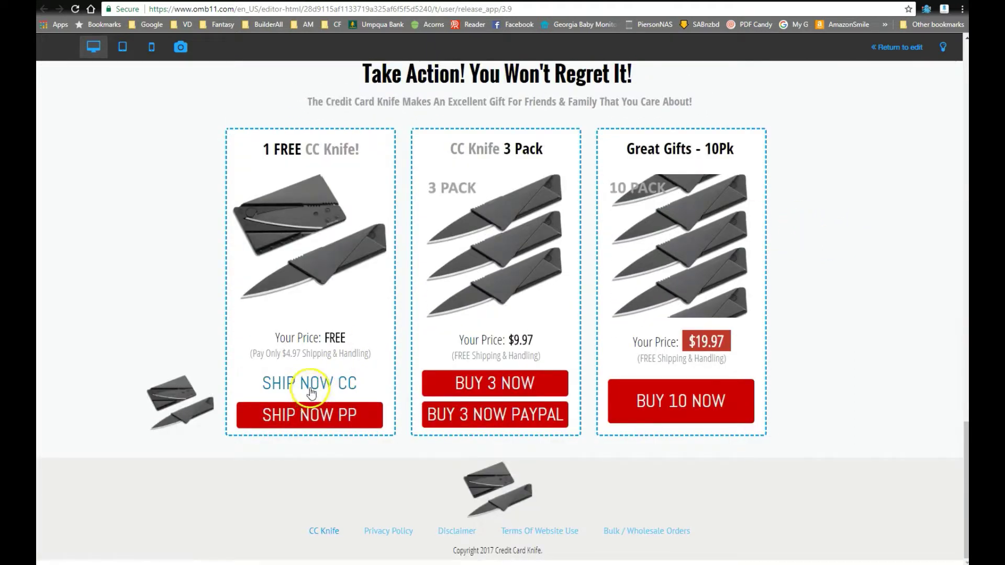
left_click(299, 384)
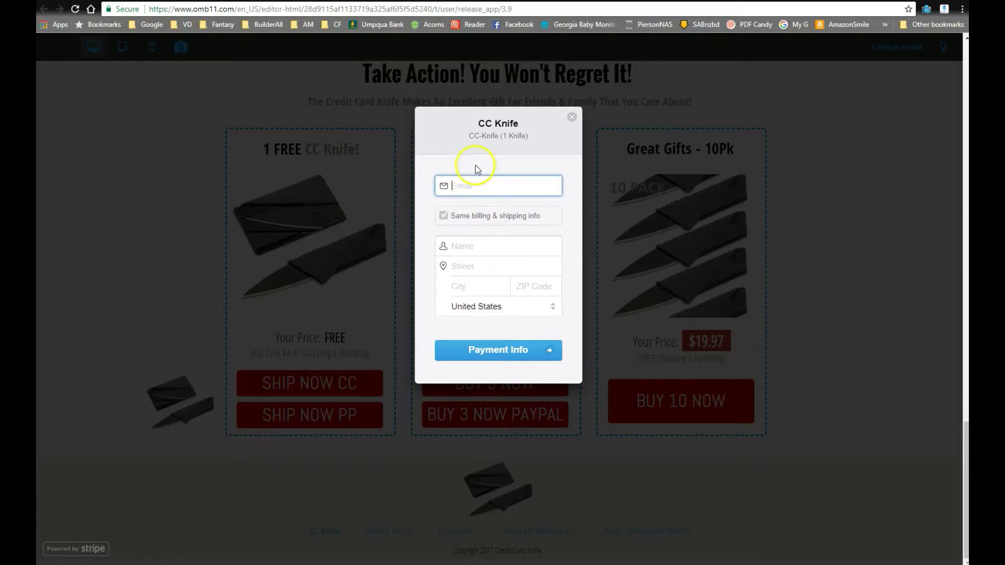
Step: Try the Stripe checkout's name field and separate shipping and billing address options
left_click(473, 247)
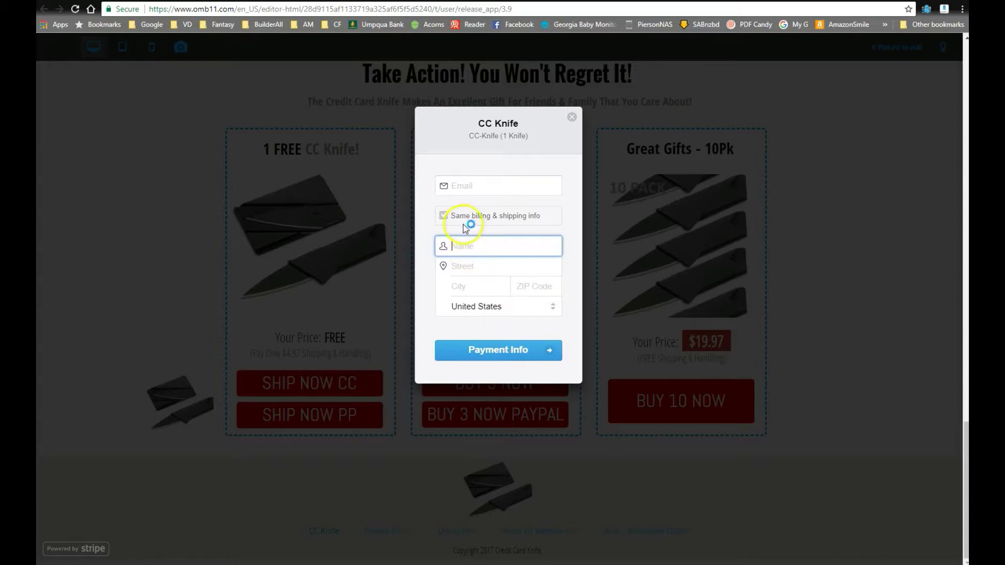
left_click(443, 217)
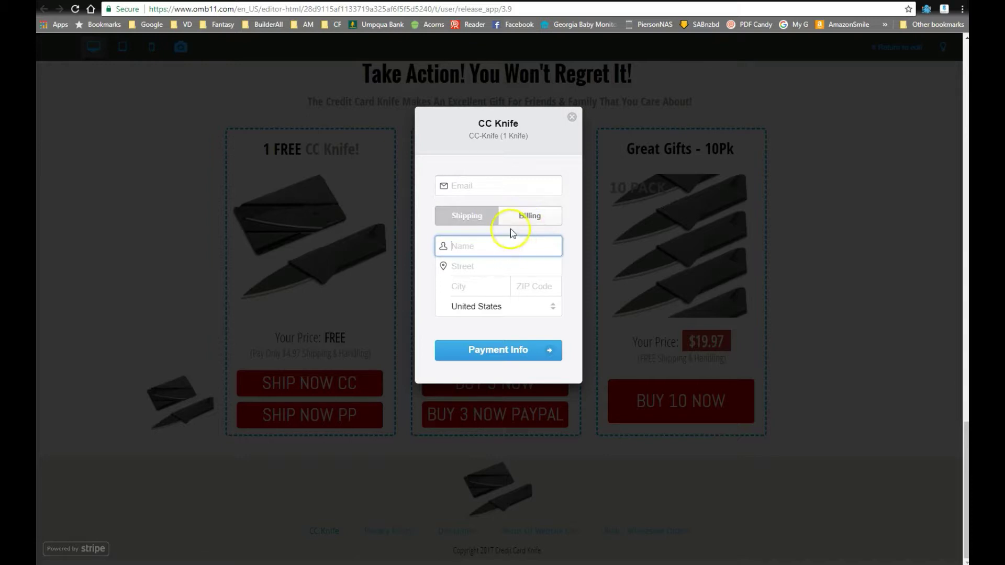
left_click(526, 218)
left_click(468, 217)
left_click(529, 217)
left_click(461, 217)
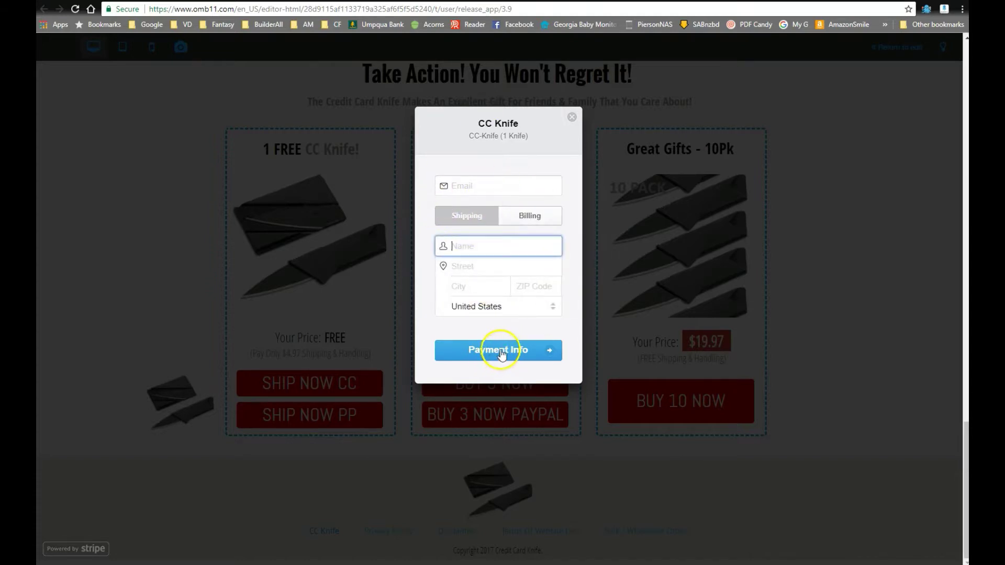
Step: Test the e-mail field and address tabs again, then close the Stripe checkout
left_click(477, 189)
type("p")
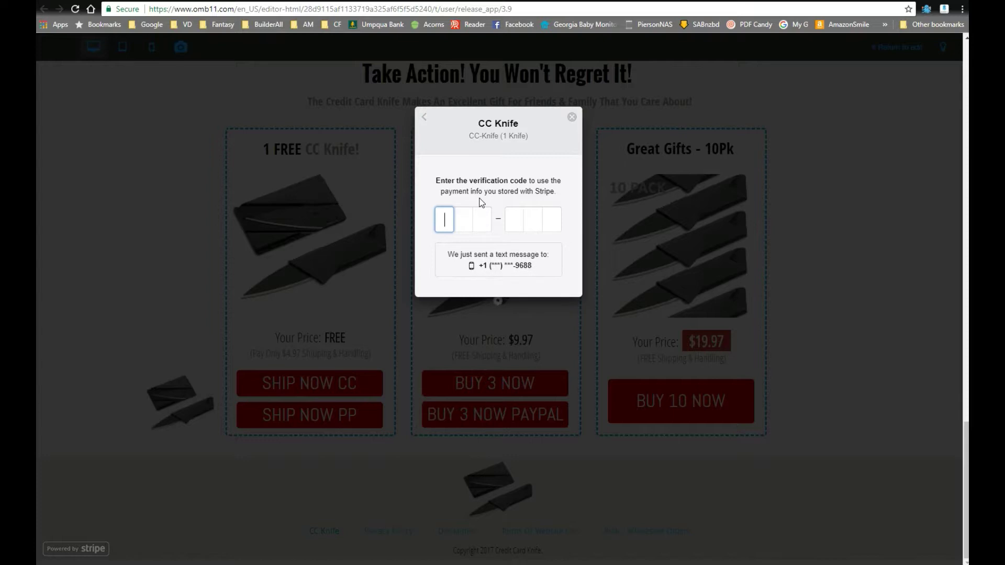
type("0")
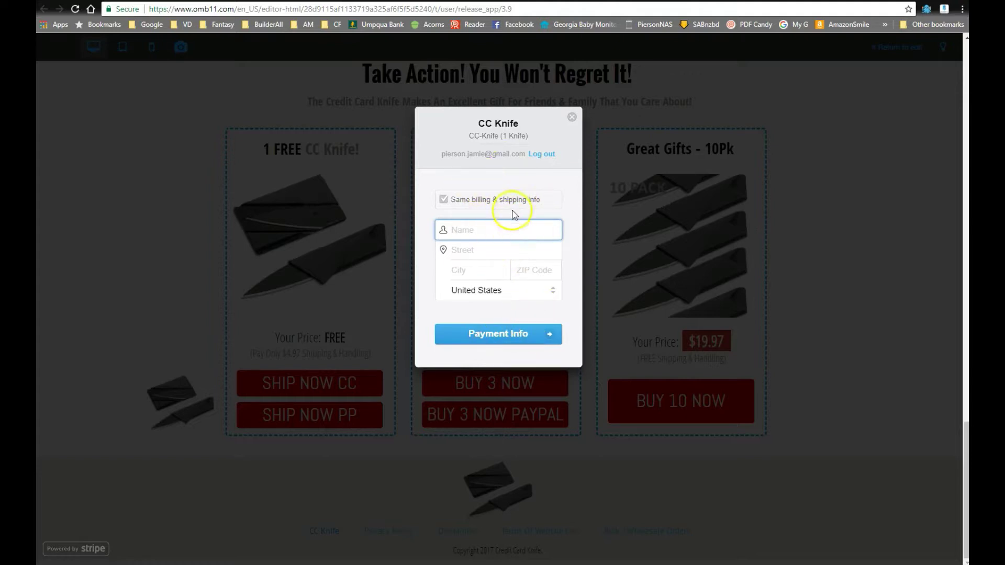
left_click(483, 204)
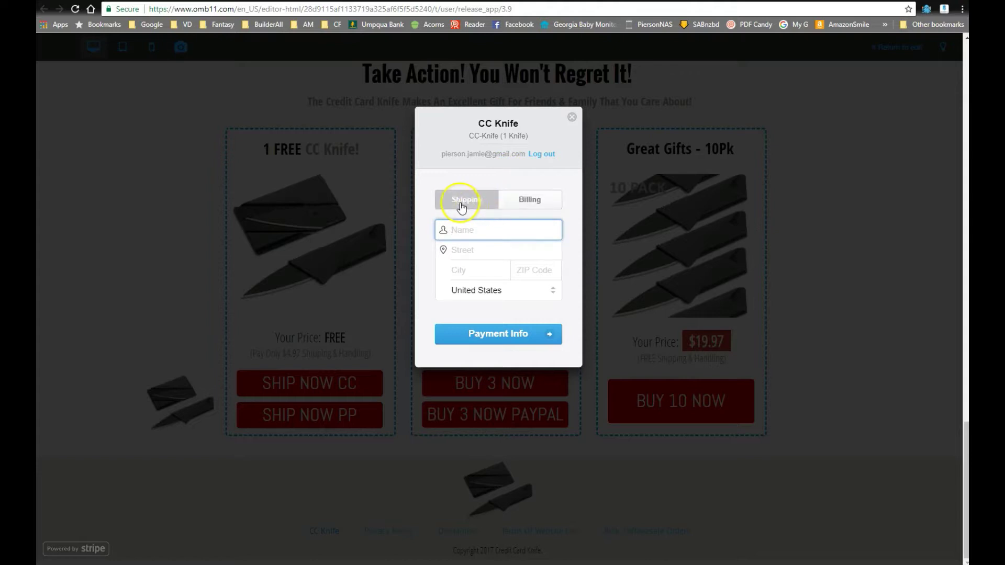
left_click(536, 206)
left_click(474, 199)
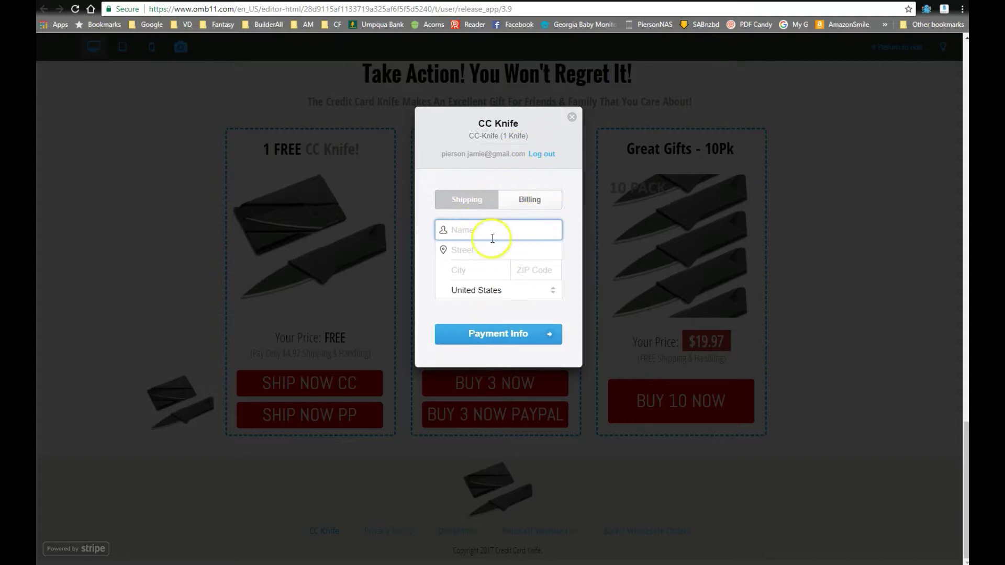
left_click(572, 117)
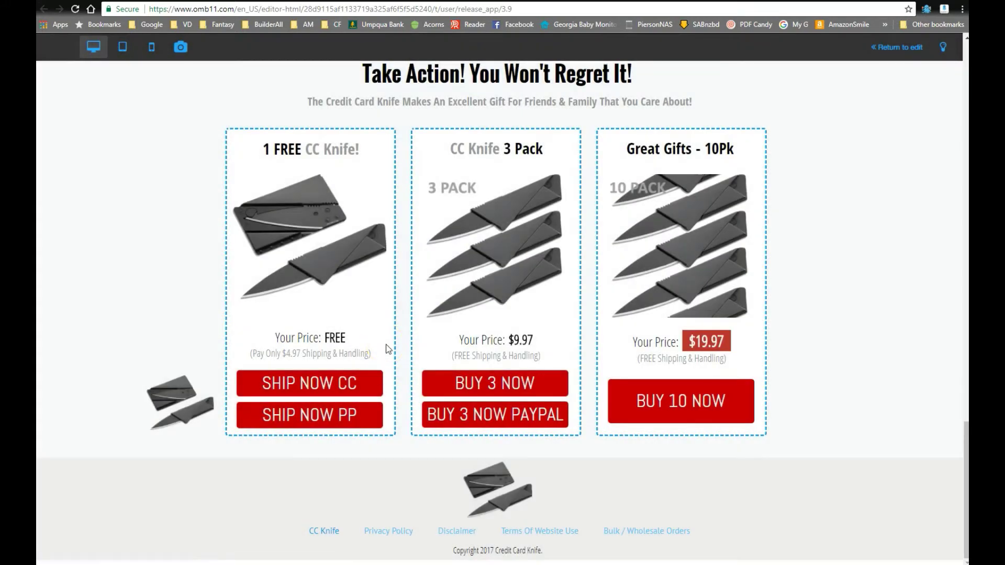
Step: Try the SHIP NOW PP PayPal checkout, then reload the live Credit Card Knife page
left_click(317, 416)
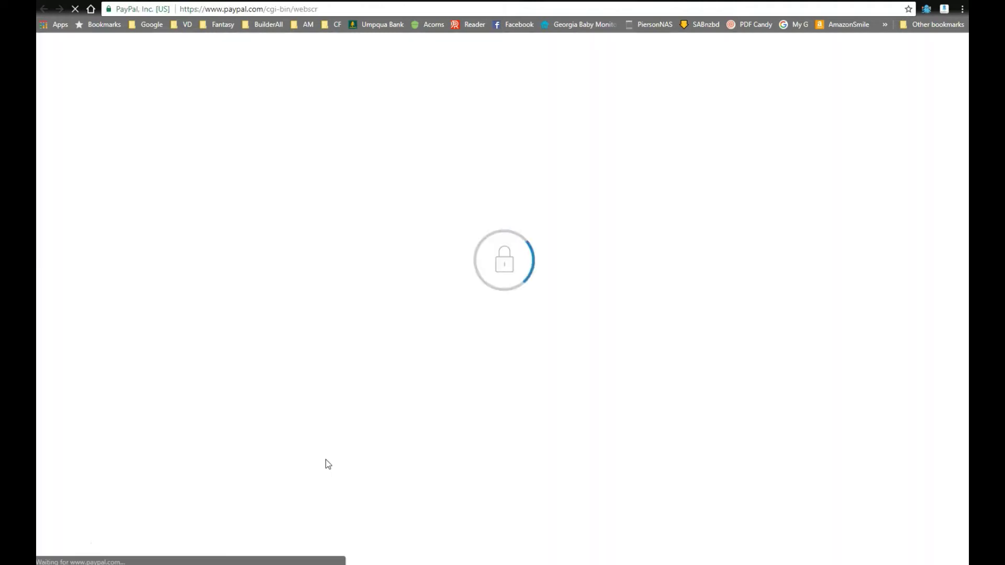
left_click(314, 402)
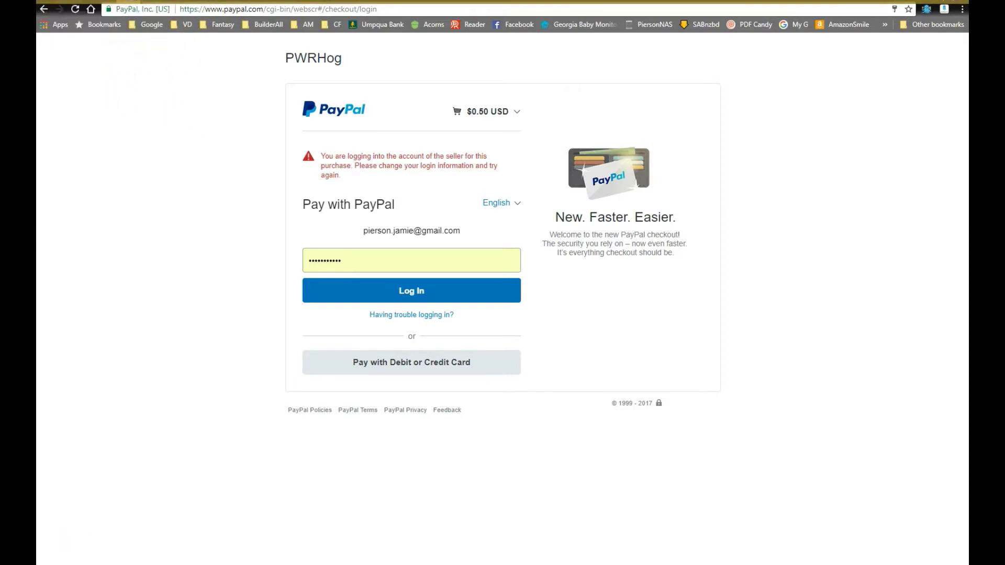
left_click(151, 44)
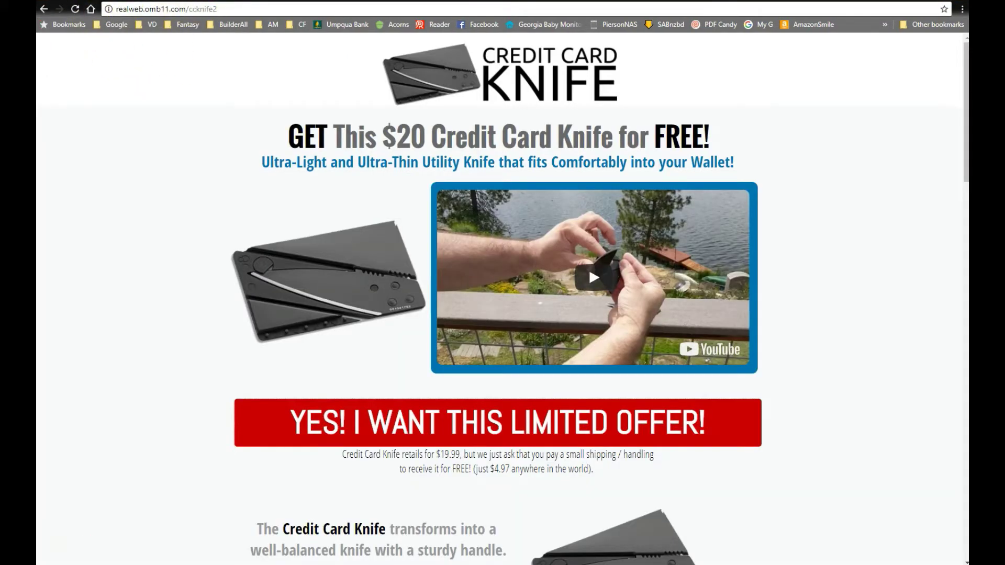
left_click(228, 9)
key("Return")
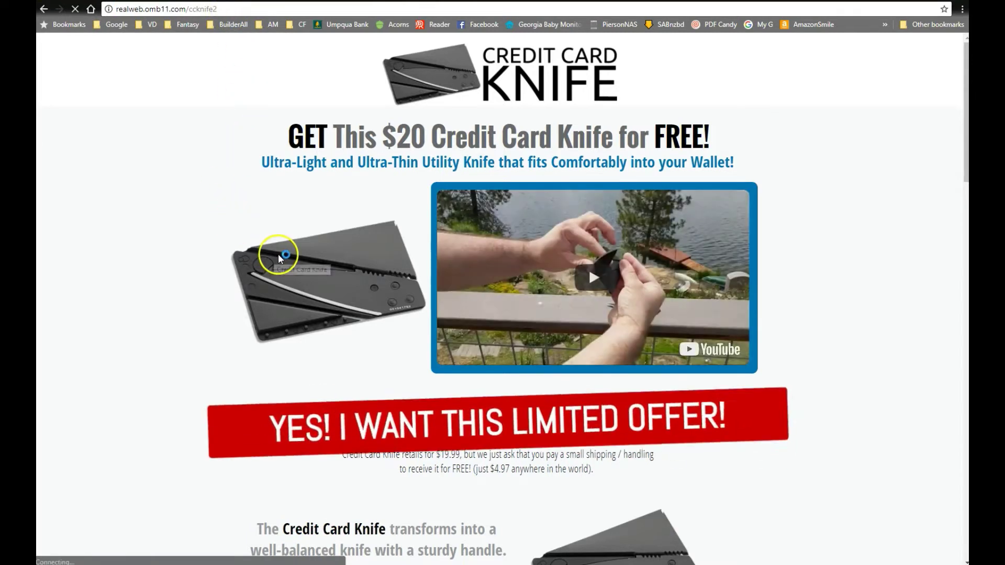
scroll(279, 257, "down", 20)
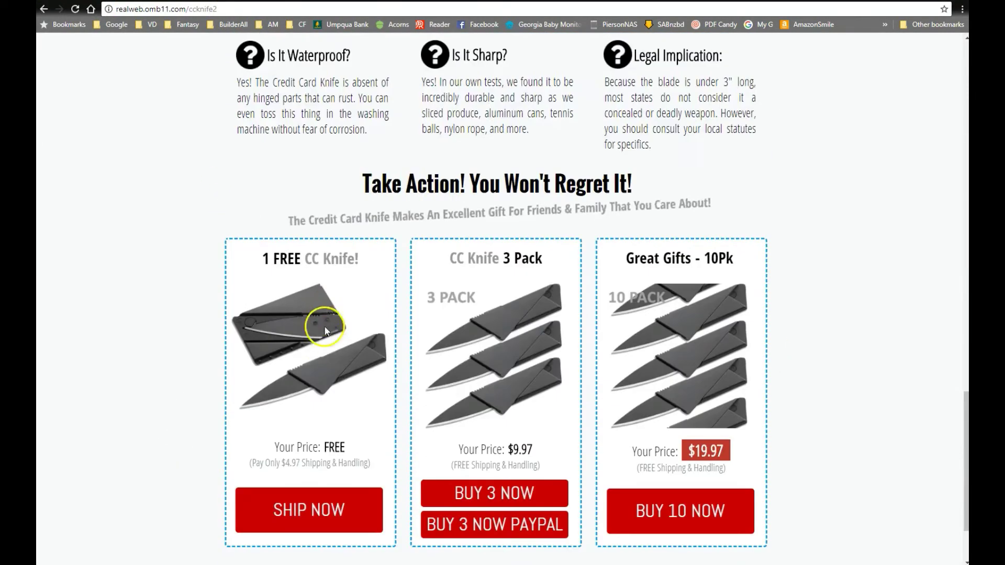
scroll(325, 331, "down", 2)
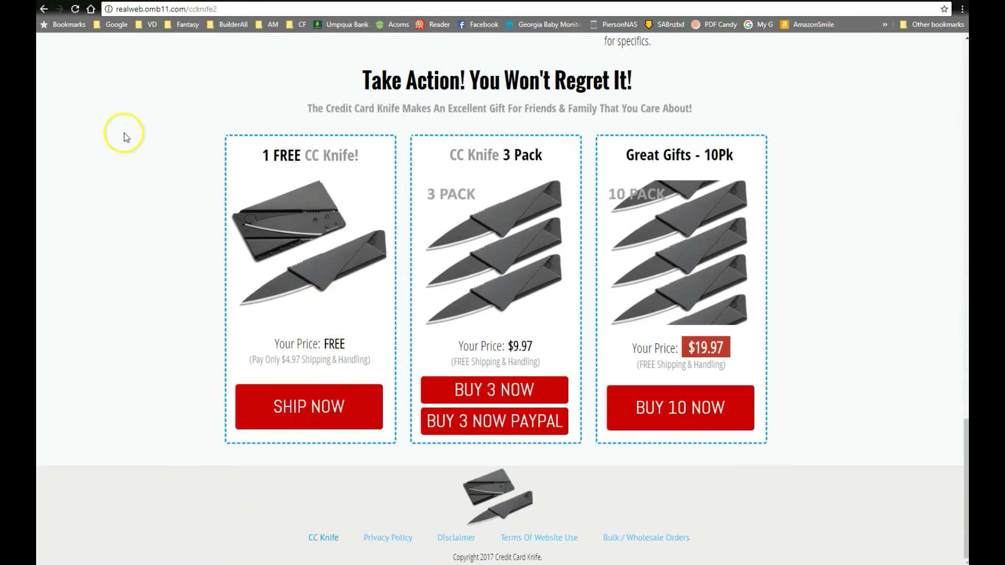
Step: Check the PayPal login window, then return to the site builder's preview
mouse_move(126, 63)
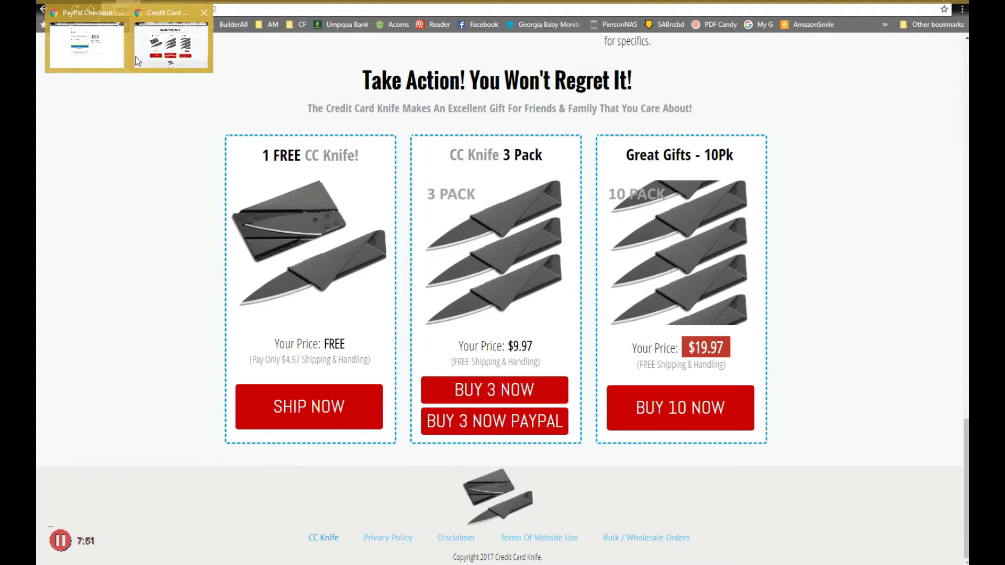
left_click(110, 61)
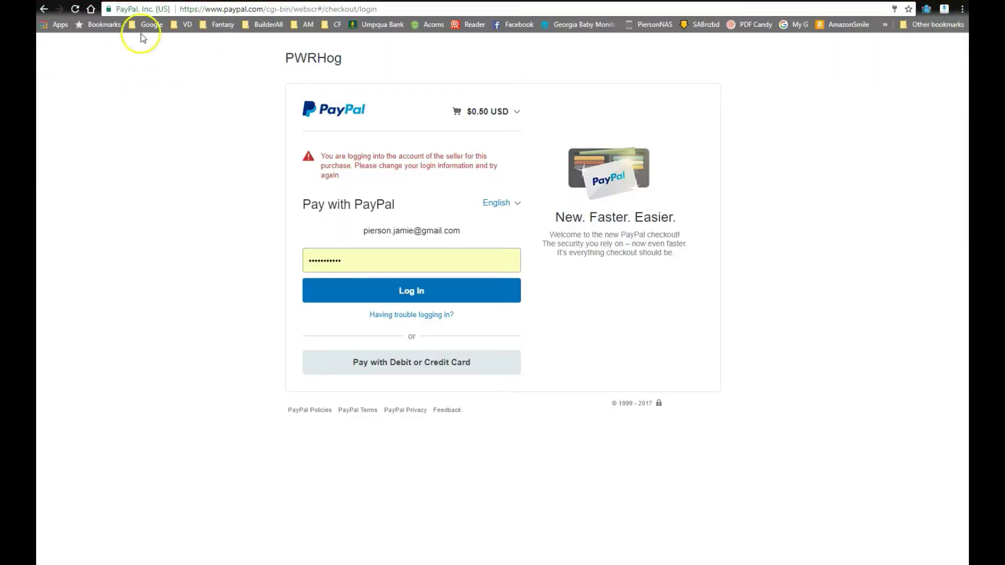
key("alt+Tab")
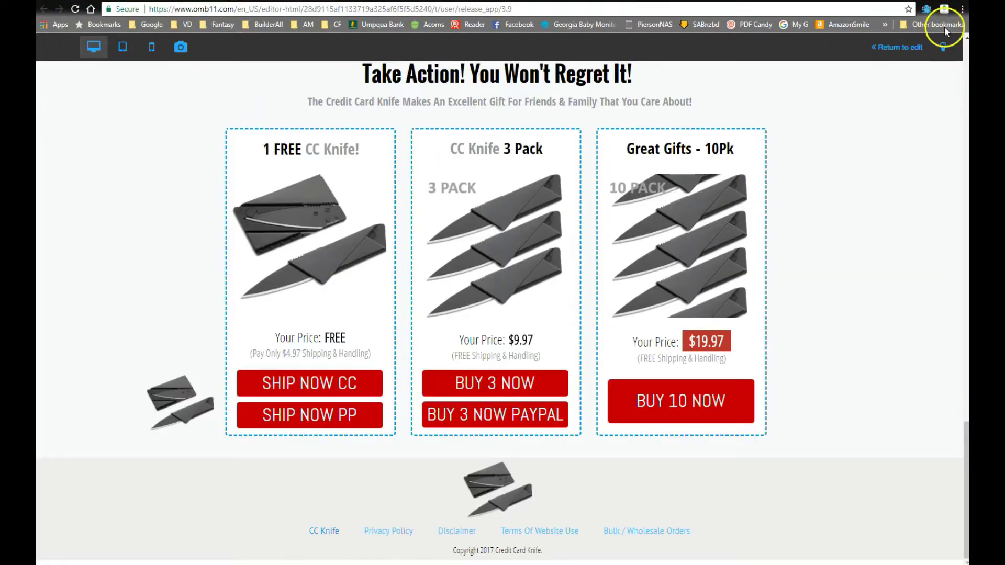
Step: Leave preview, save the page with both SHIP NOW buttons, and switch to the live page
left_click(881, 49)
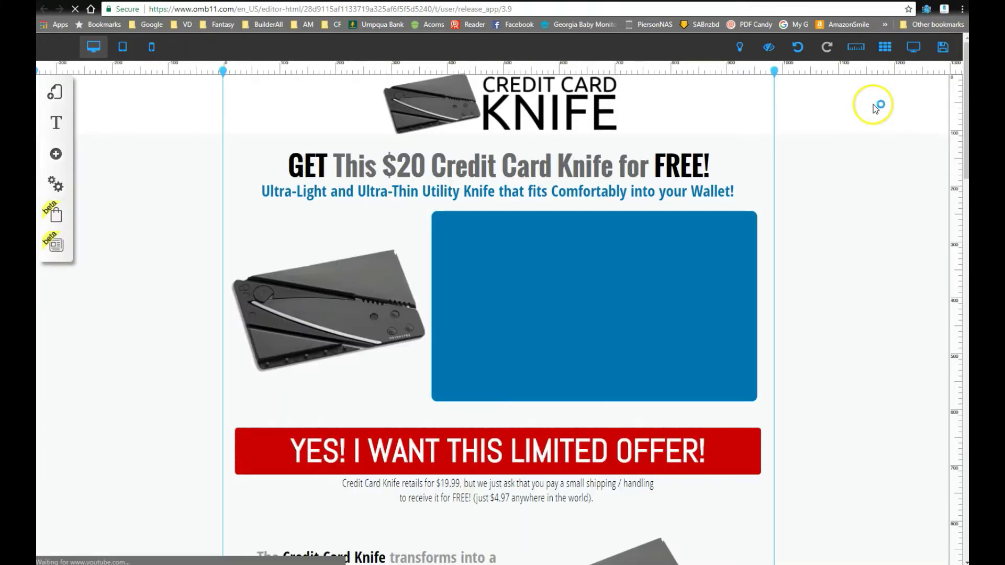
left_click(943, 47)
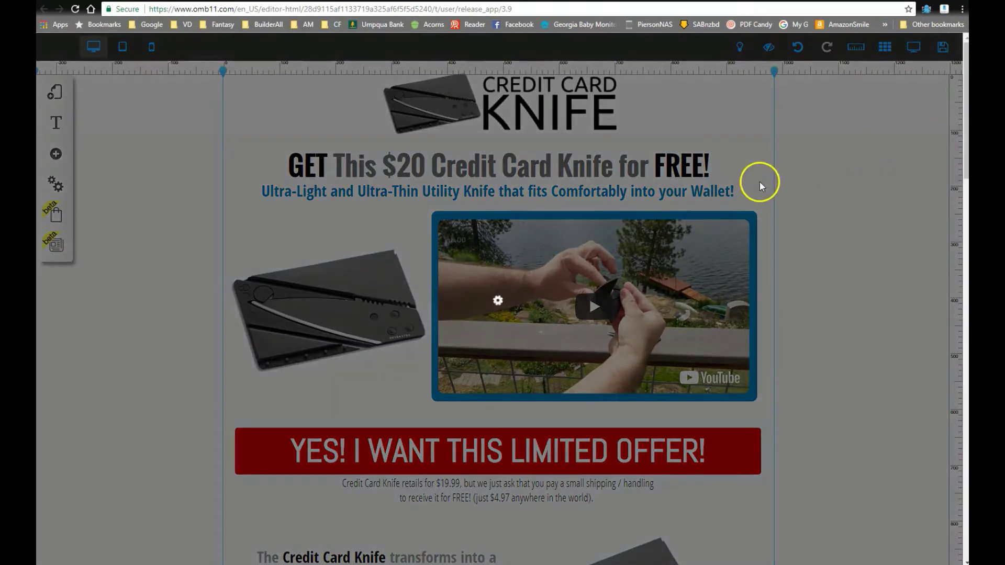
left_click(650, 412)
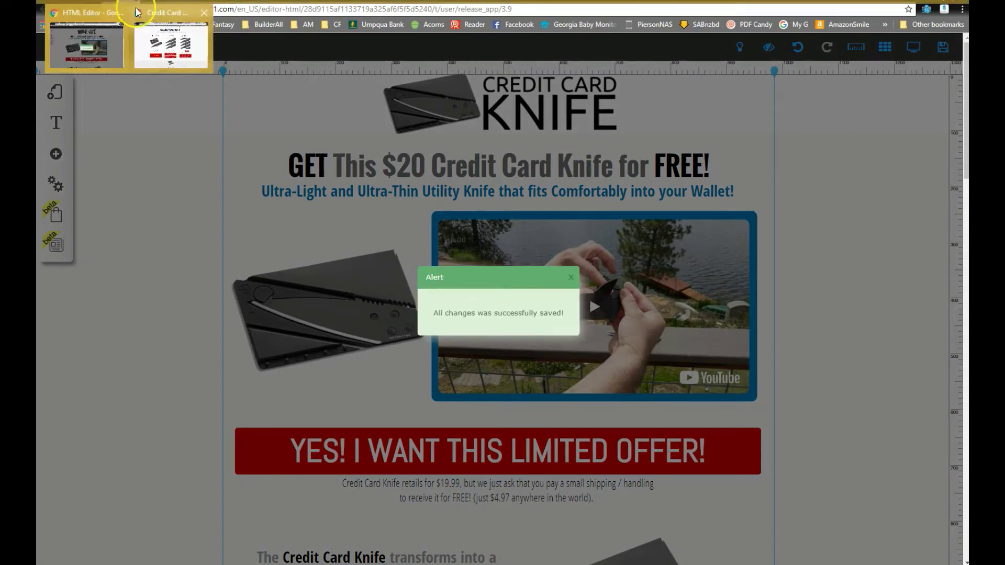
left_click(152, 49)
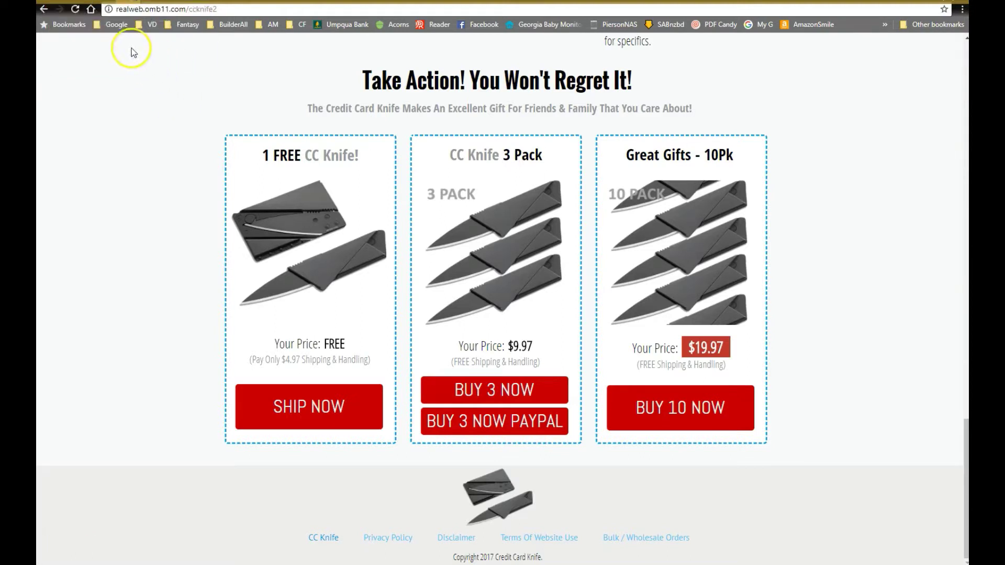
Step: Reload the live knife page and start the $0.50 SHIP NOW PP PayPal checkout
left_click(76, 11)
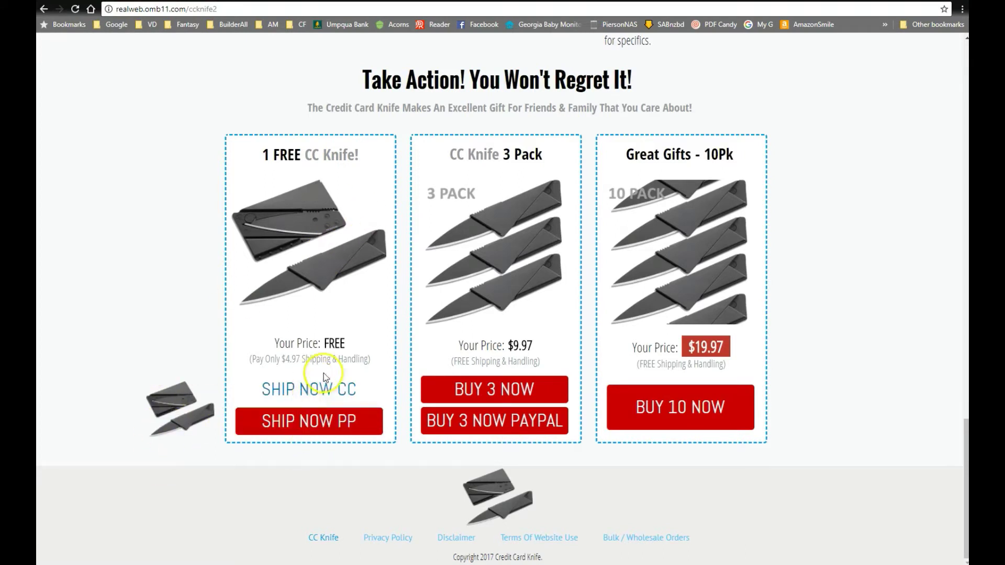
left_click(306, 423)
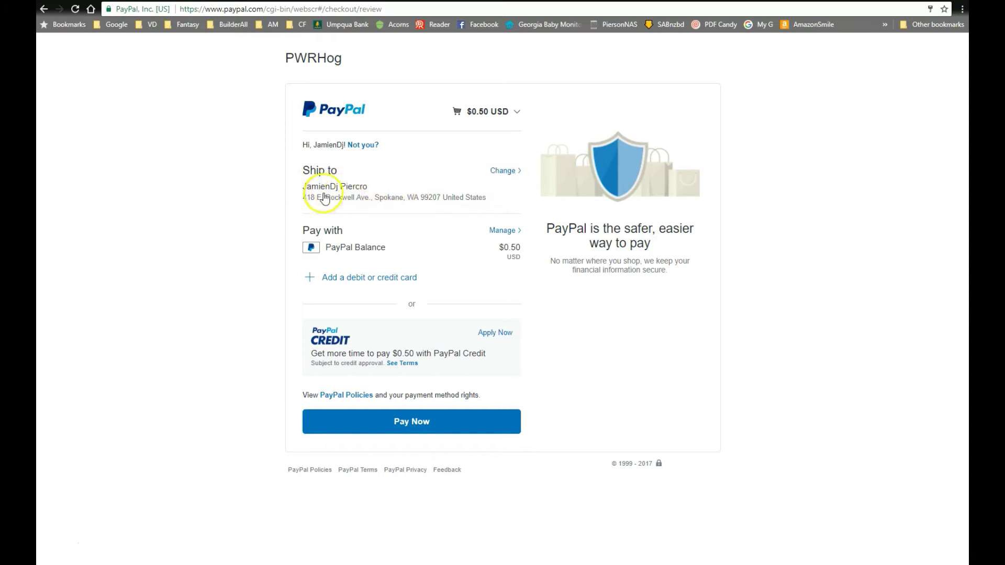
Step: Pay the $0.50 USD PayPal order and return to the merchant's knife page
left_click(402, 424)
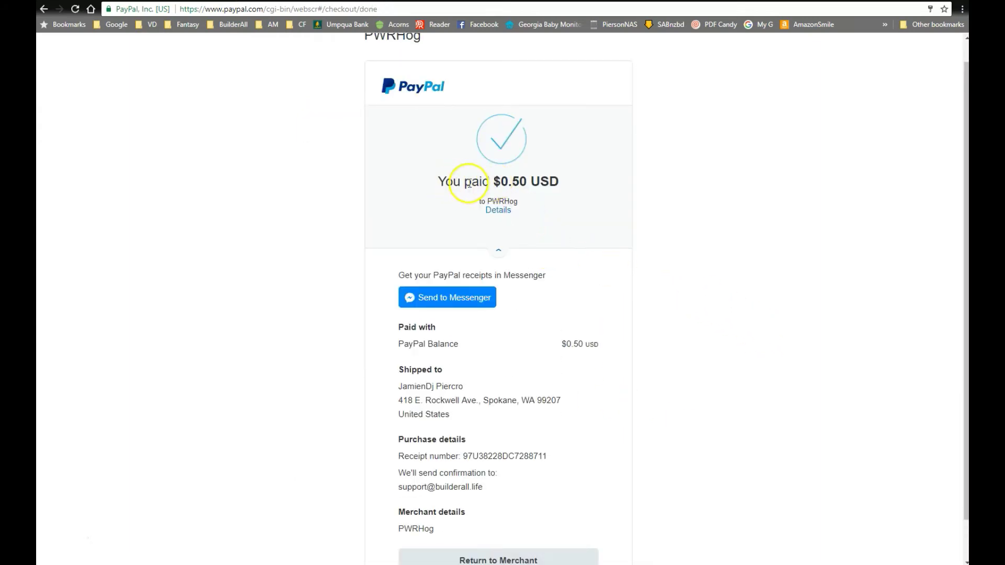
scroll(528, 267, "down", 1)
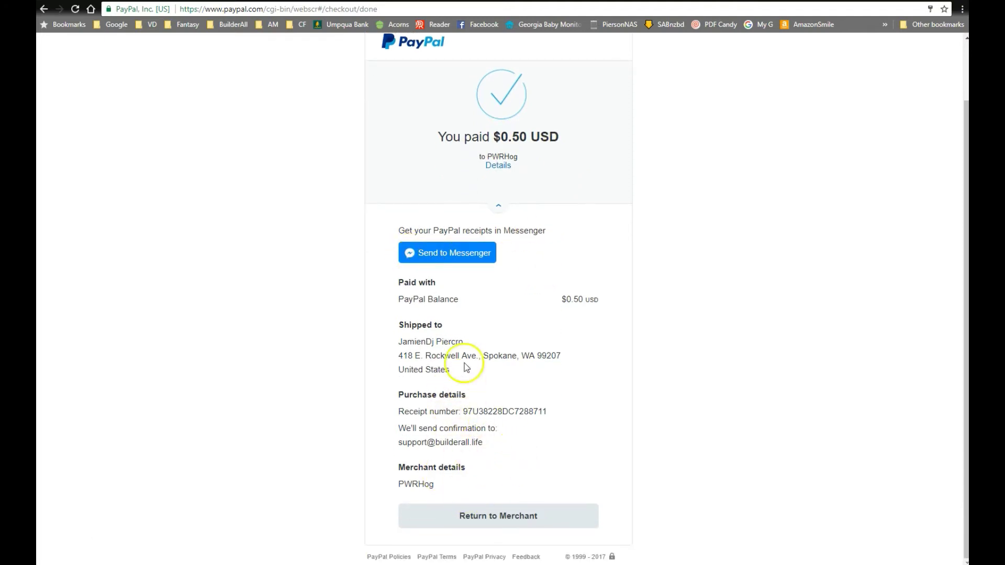
left_click(496, 530)
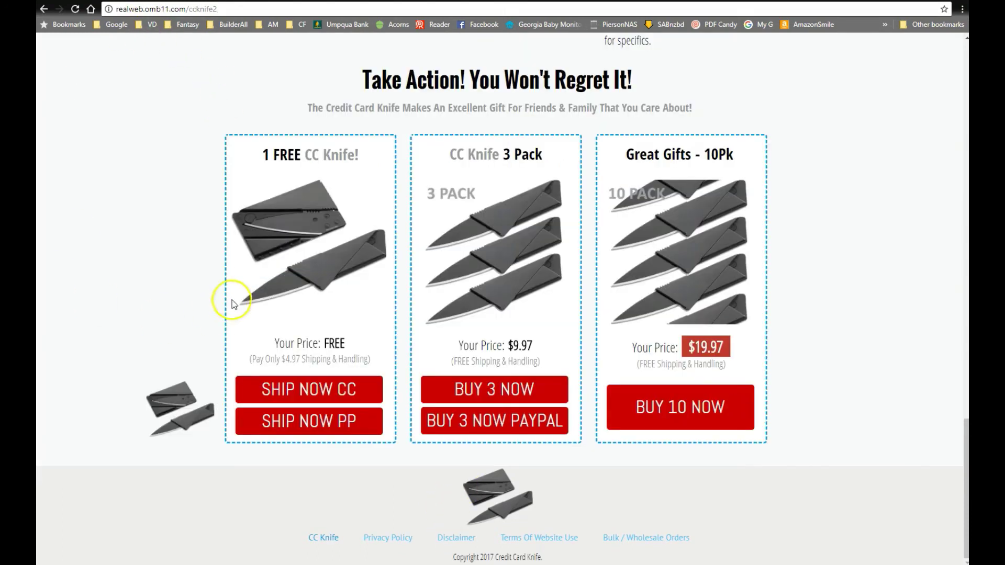
Step: Open and close the SHIP NOW CC Stripe checkout, then switch to the page editor window
left_click(314, 392)
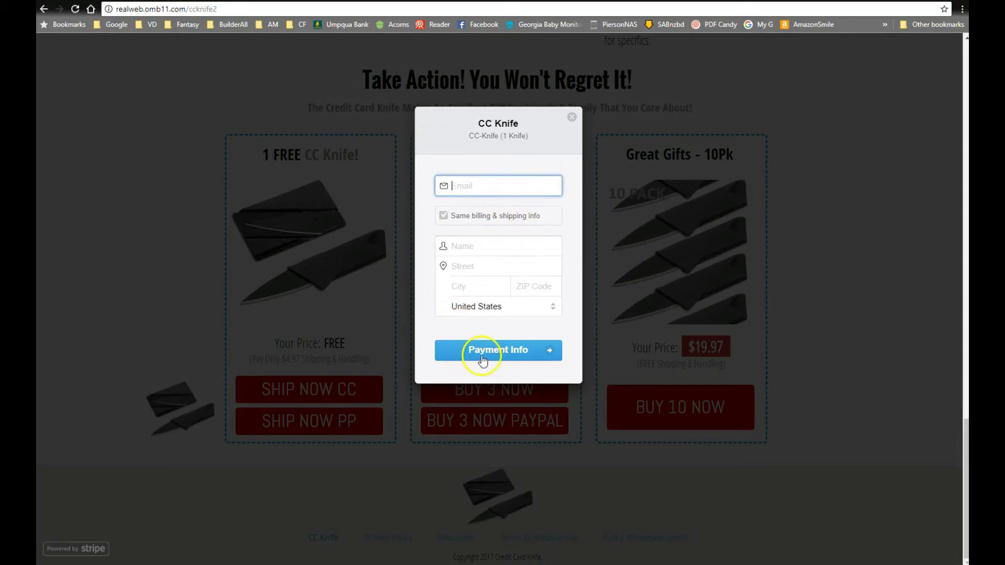
left_click(573, 120)
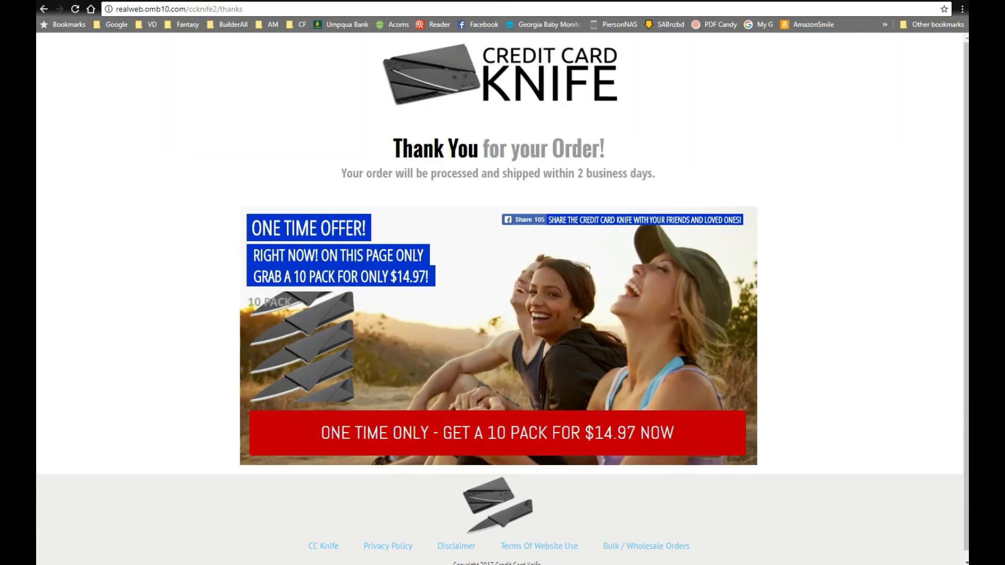
mouse_move(129, 1)
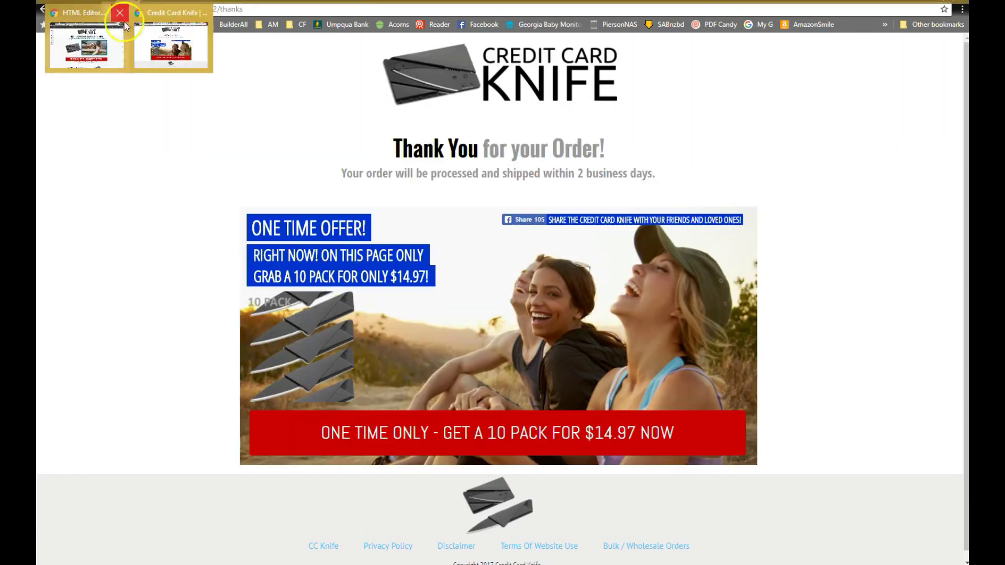
left_click(119, 54)
Step: Open the small knife image's payment action, view the blank Stripe settings, and close unchanged
scroll(269, 306, "down", 20)
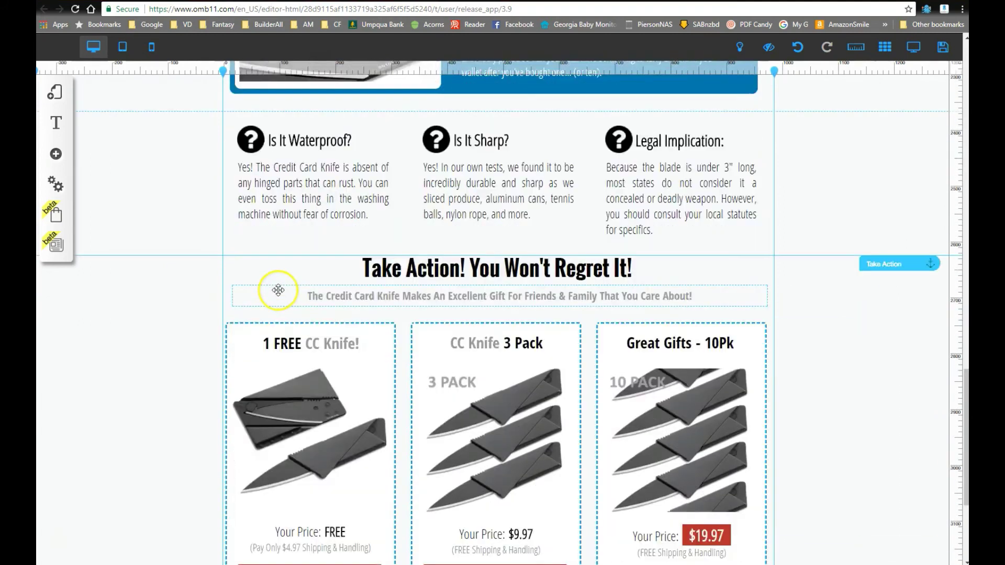
scroll(278, 290, "down", 4)
left_click(179, 388)
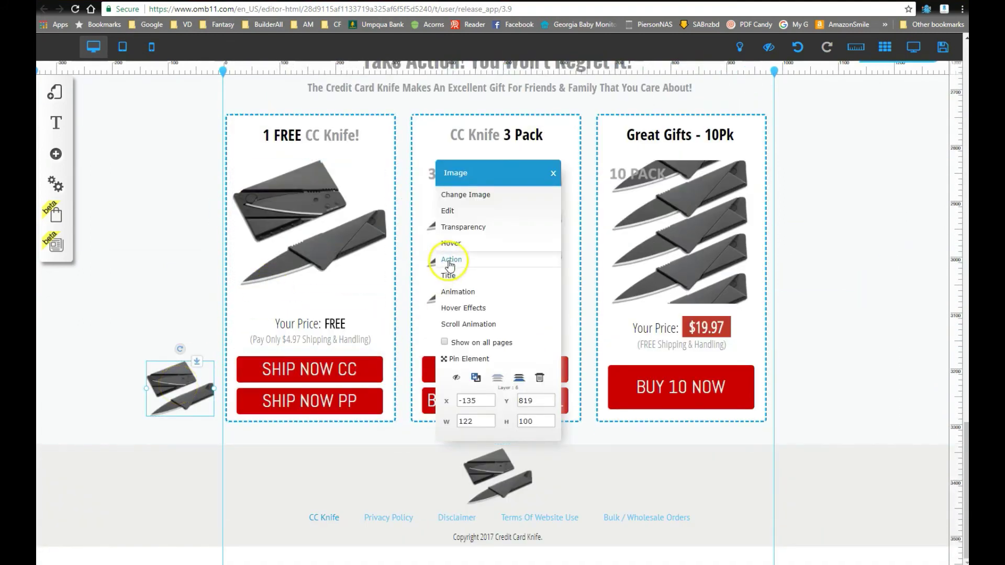
left_click(450, 260)
left_click(561, 171)
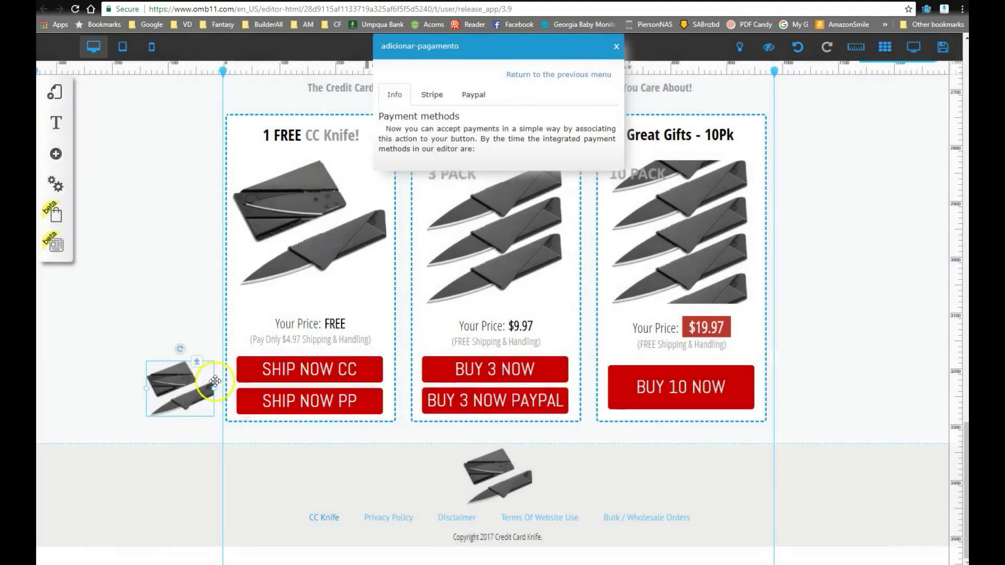
left_click(437, 94)
left_click(473, 95)
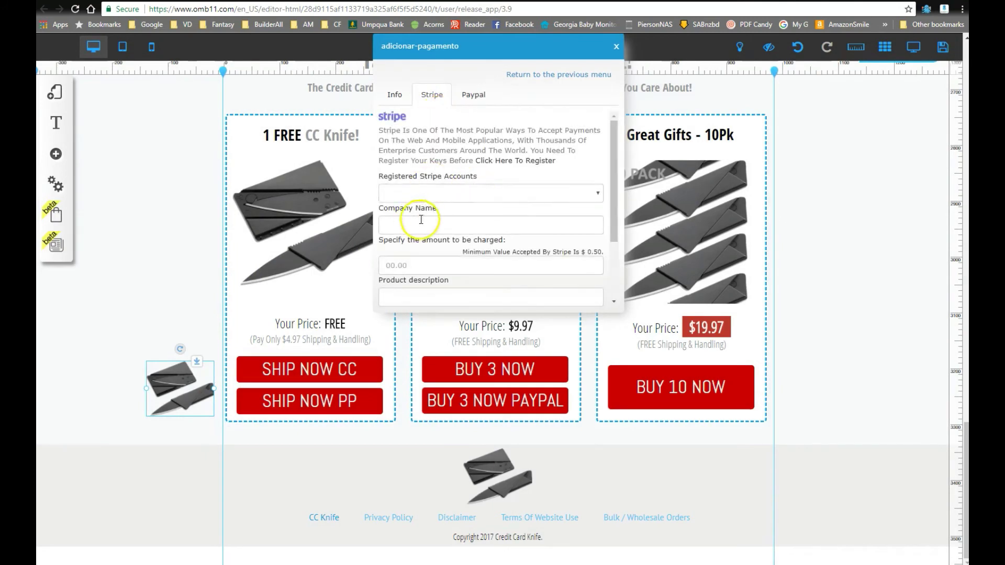
scroll(461, 202, "down", 2)
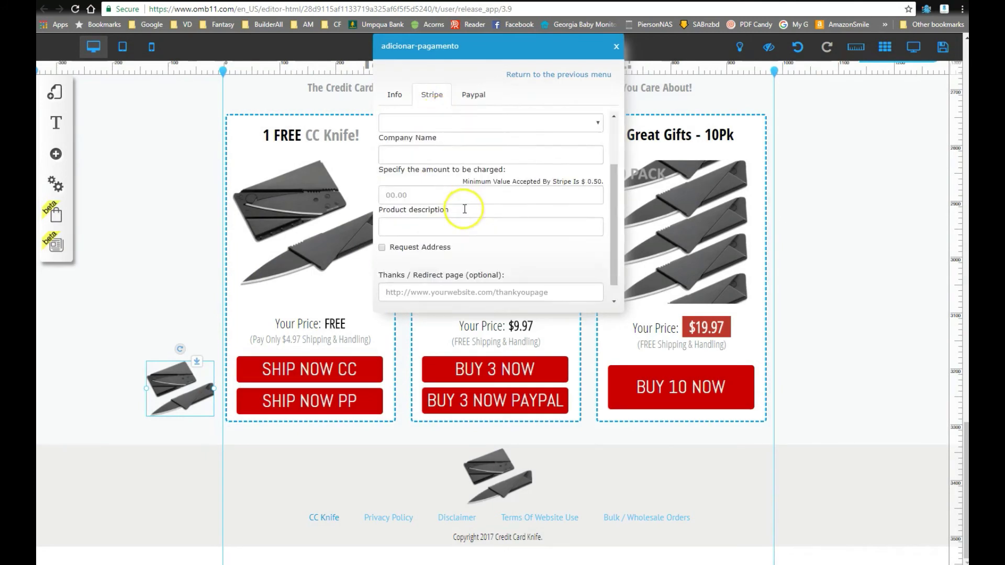
left_click(616, 46)
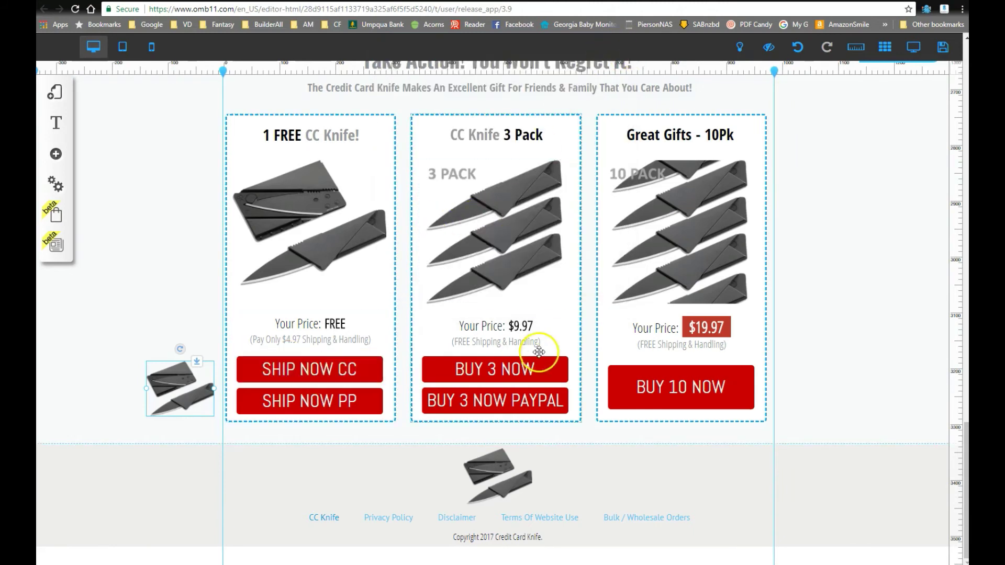